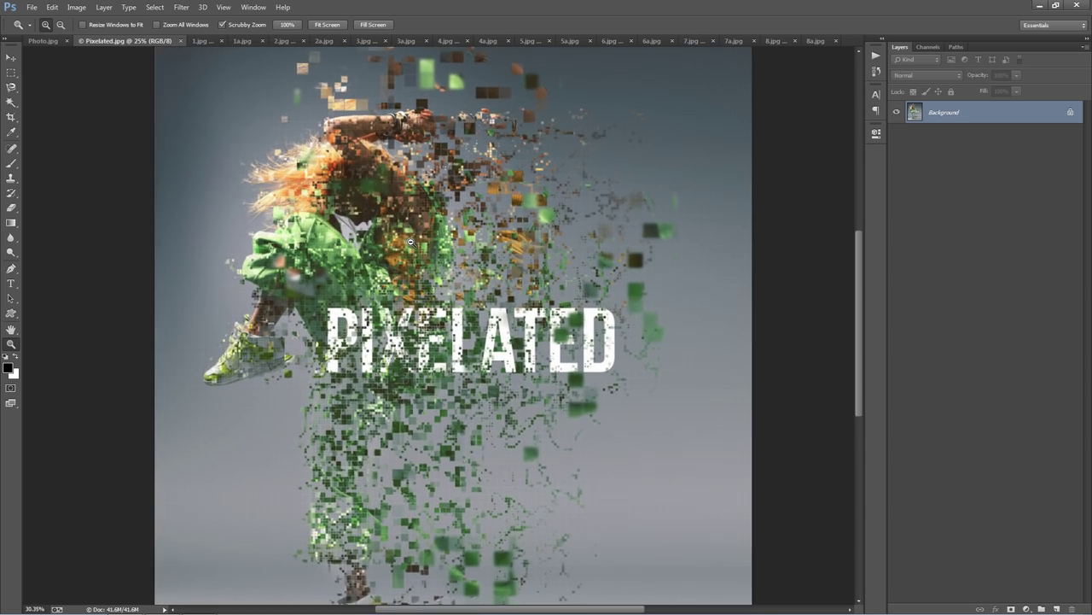
Step: Inspect the dispersed squares of the finished dancer effect in Pixelated.jpg up close and fit the whole image in view again
{"action": "key", "text": "v"}
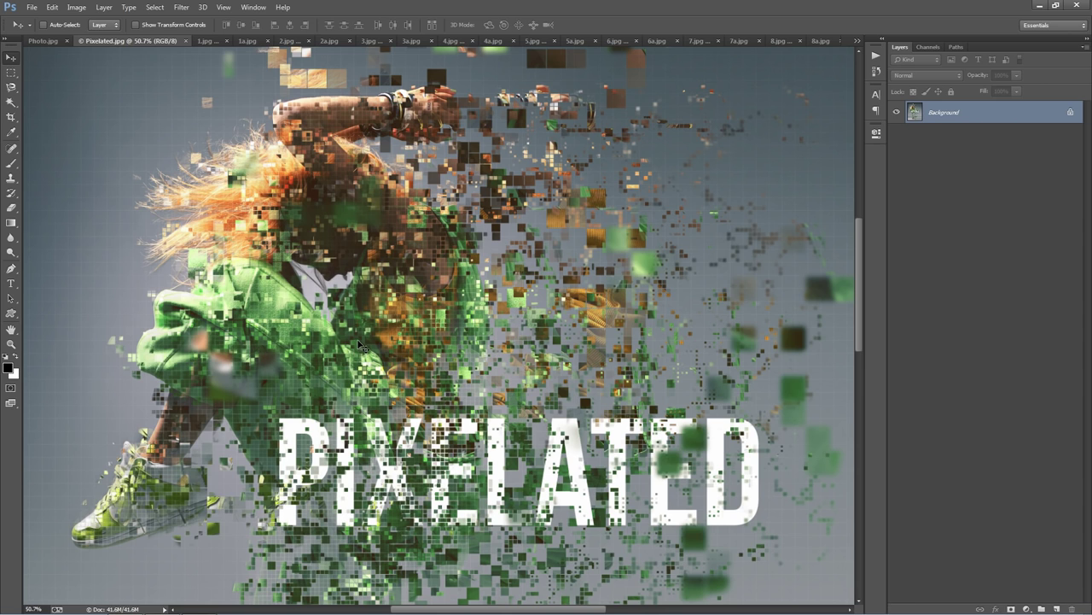
{"action": "left_click_drag", "start_coordinate": [363, 348], "coordinate": [332, 310]}
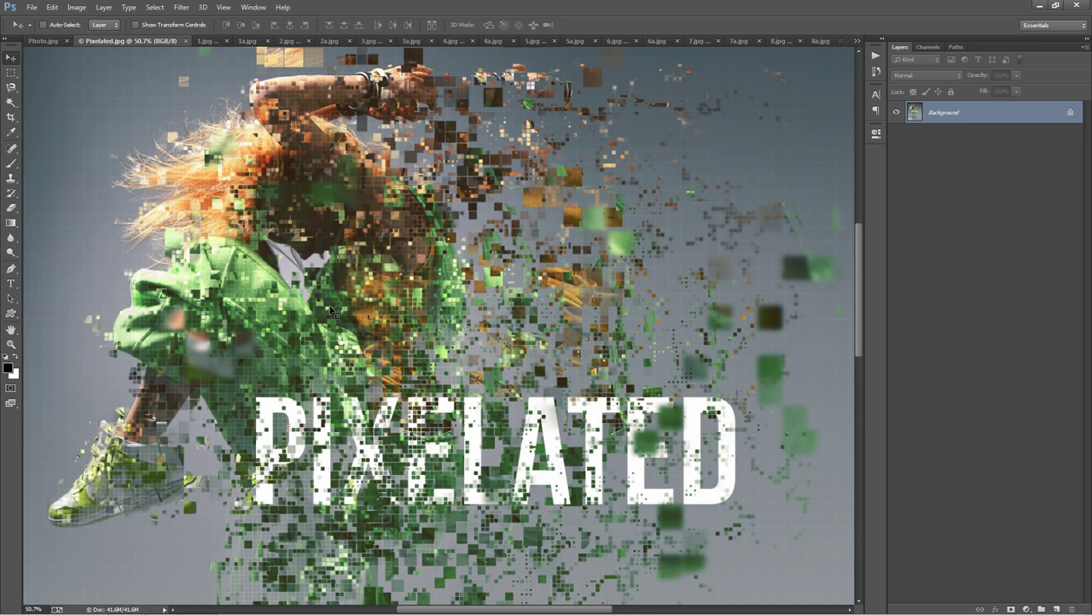
{"action": "key", "text": "ctrl+0"}
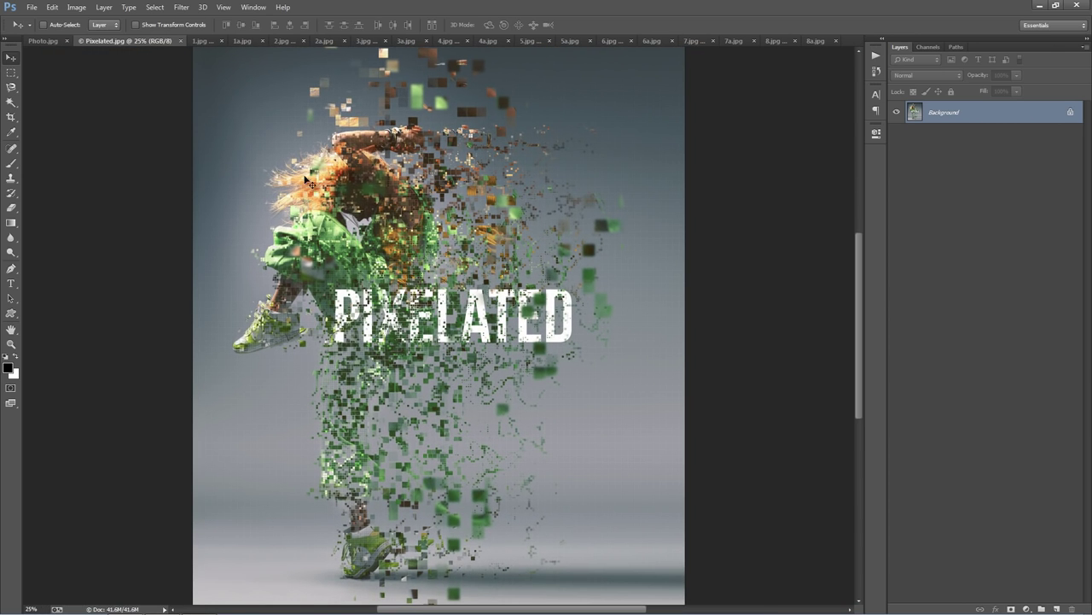
Step: Compare the original sample photos with their pixelated versions, going through 1.jpg to 4a.jpg
{"action": "left_click", "coordinate": [199, 40]}
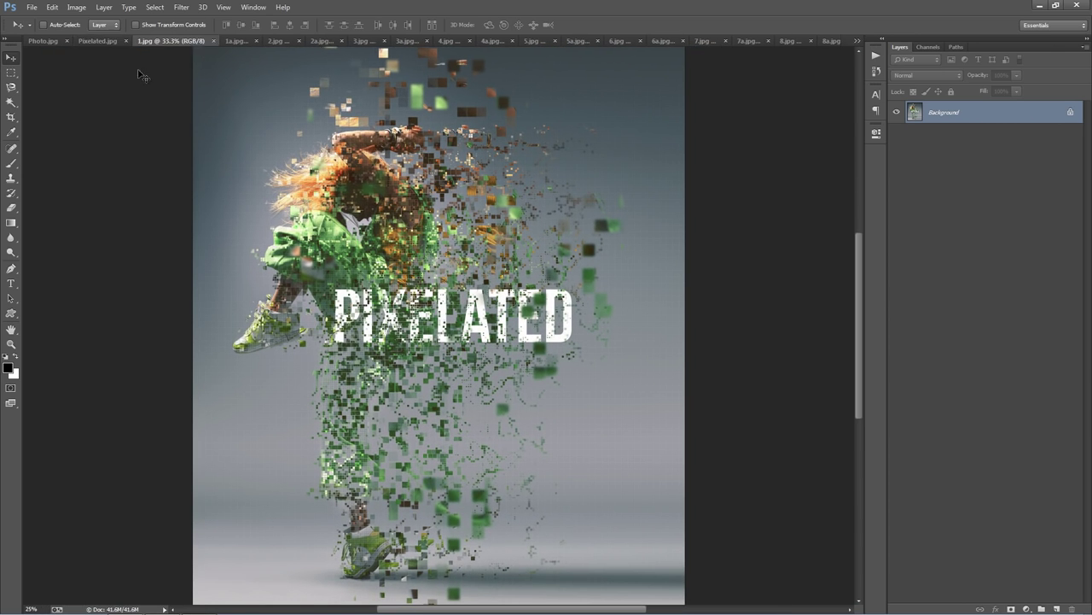
{"action": "left_click", "coordinate": [237, 41]}
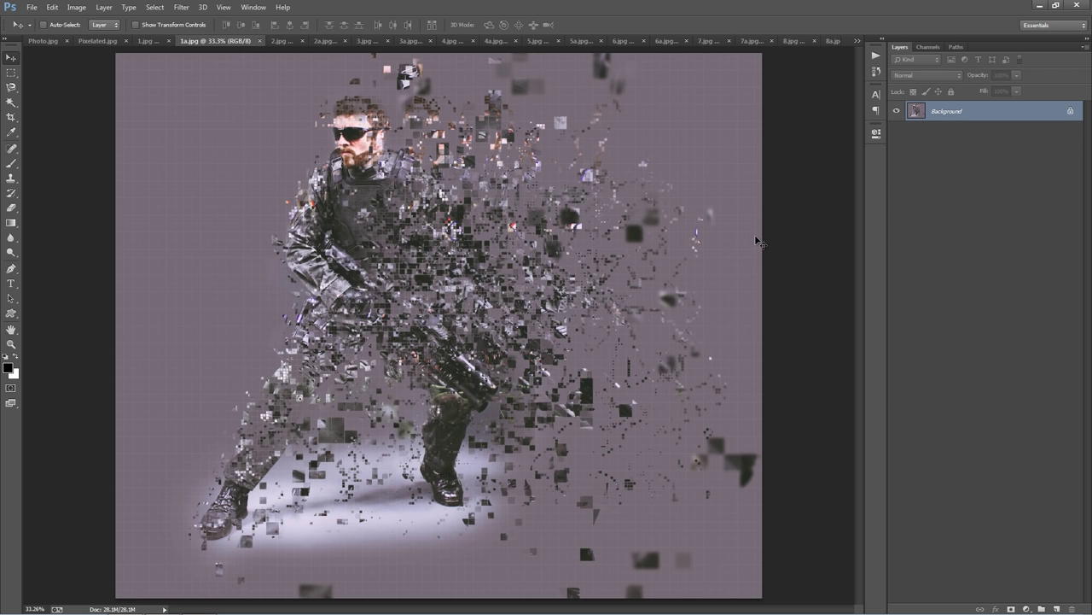
{"action": "left_click", "coordinate": [283, 39]}
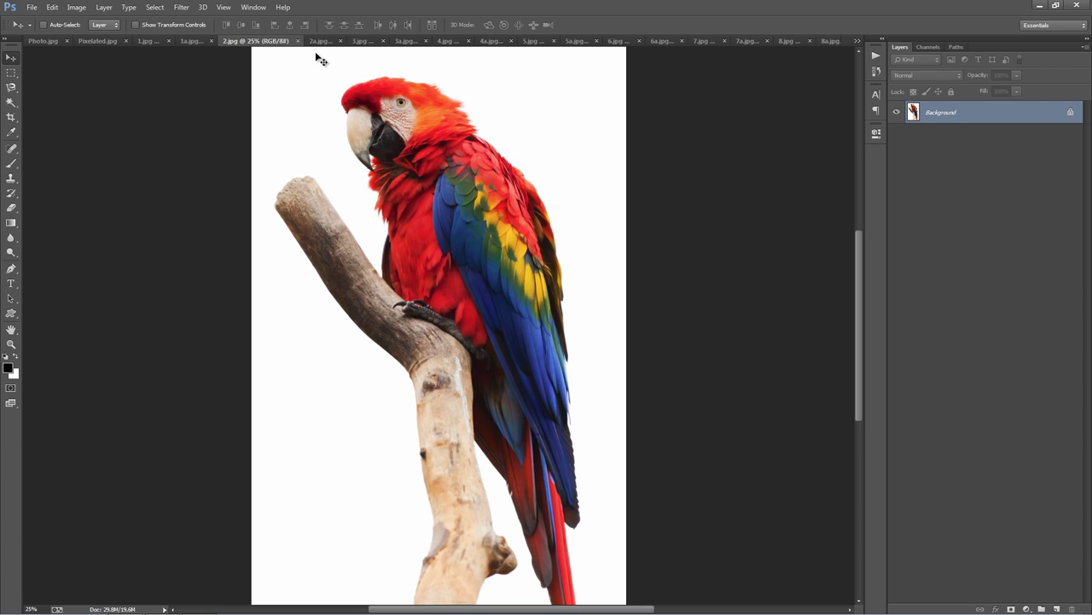
{"action": "left_click", "coordinate": [323, 40]}
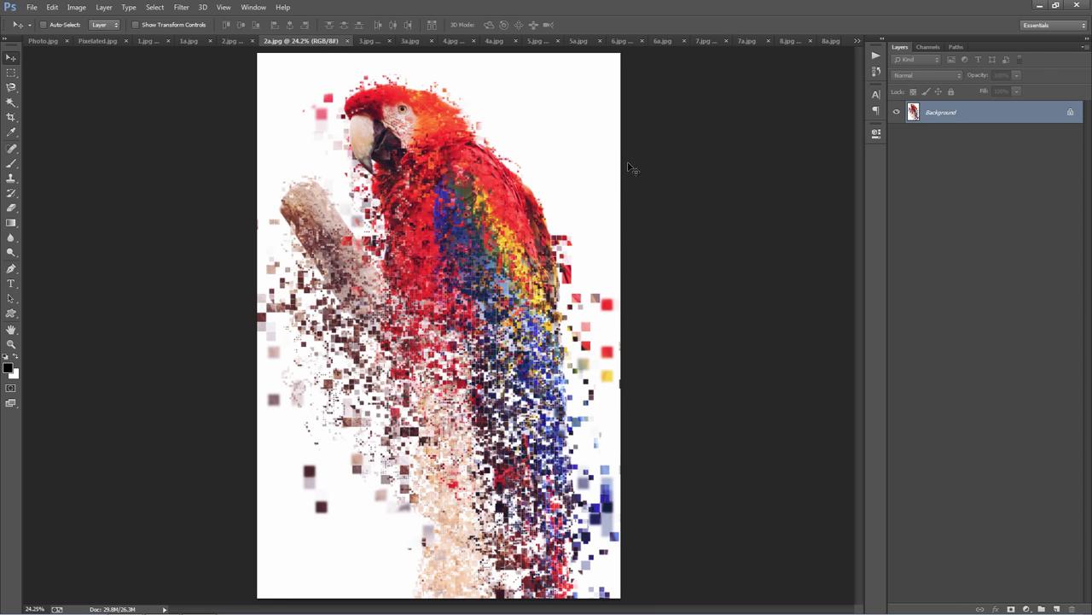
{"action": "left_click", "coordinate": [369, 41]}
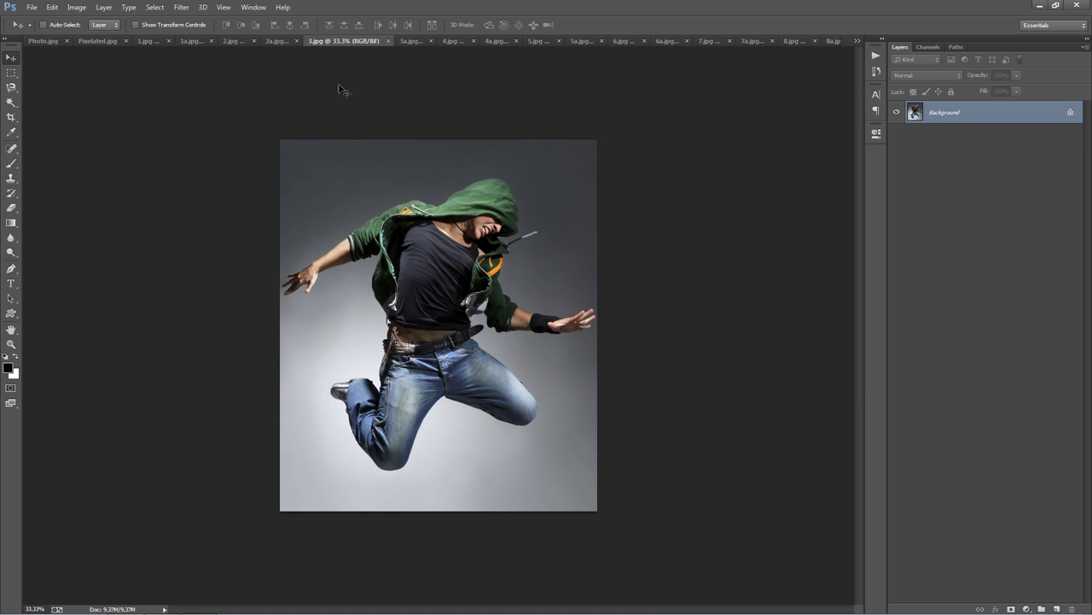
{"action": "left_click", "coordinate": [413, 41]}
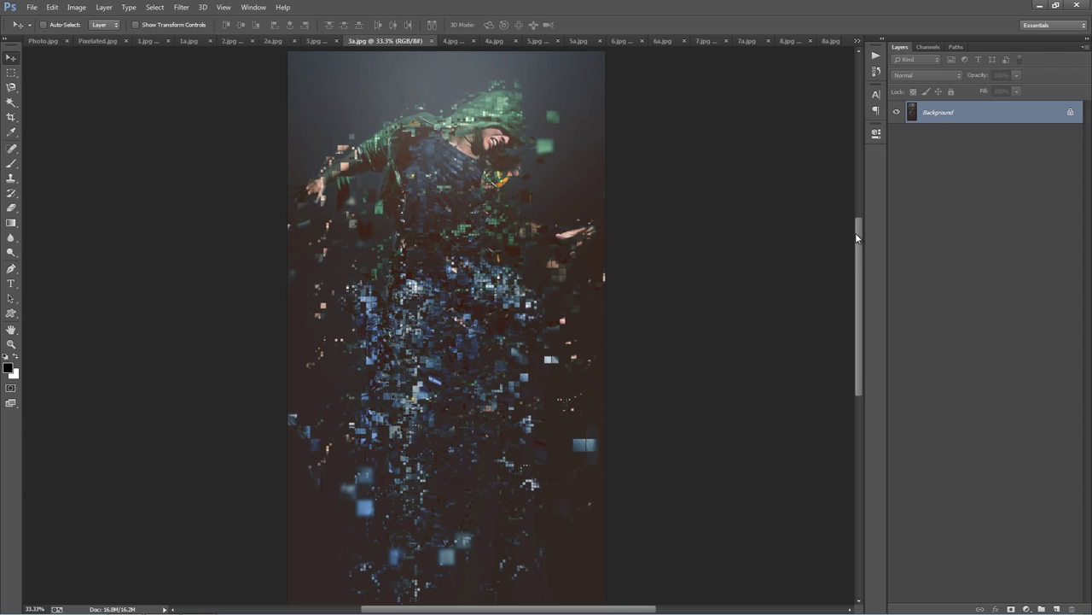
{"action": "mouse_move", "coordinate": [856, 232]}
{"action": "left_mouse_down"}
{"action": "mouse_move", "coordinate": [853, 271]}
{"action": "mouse_move", "coordinate": [854, 231]}
{"action": "left_mouse_up"}
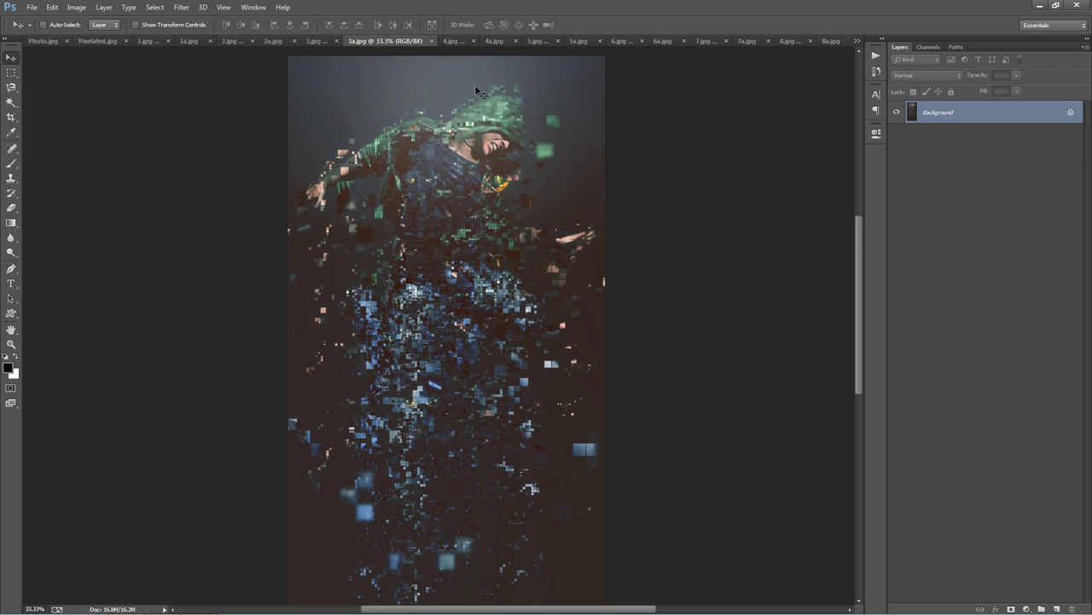
{"action": "left_click", "coordinate": [453, 41]}
{"action": "left_click", "coordinate": [488, 40]}
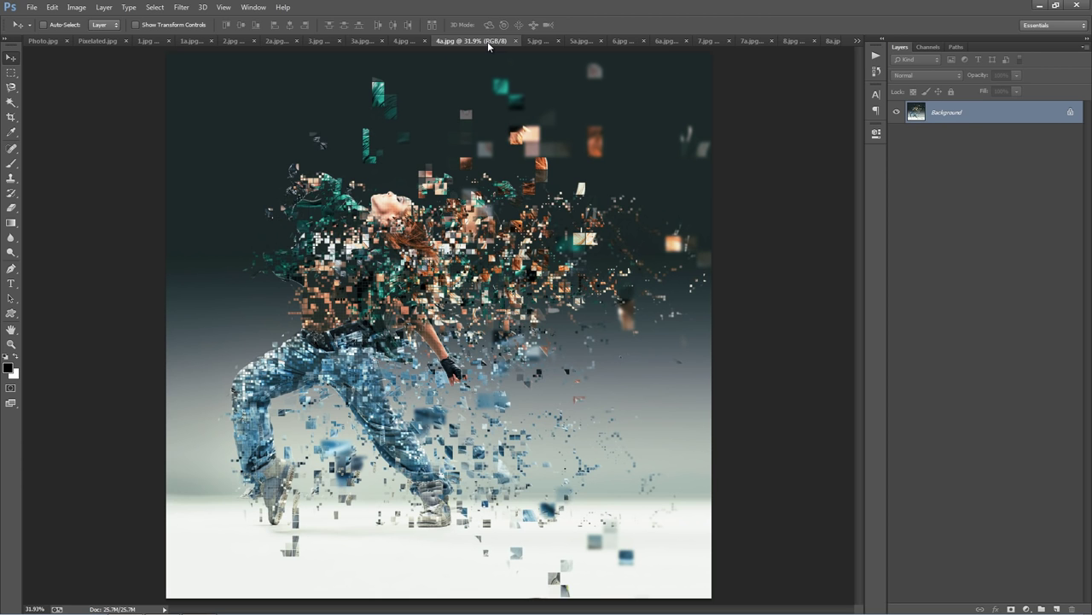
Step: Compare the remaining original photos with their pixelated versions, going through 5.jpg to 8a.jpg
{"action": "left_click", "coordinate": [538, 43]}
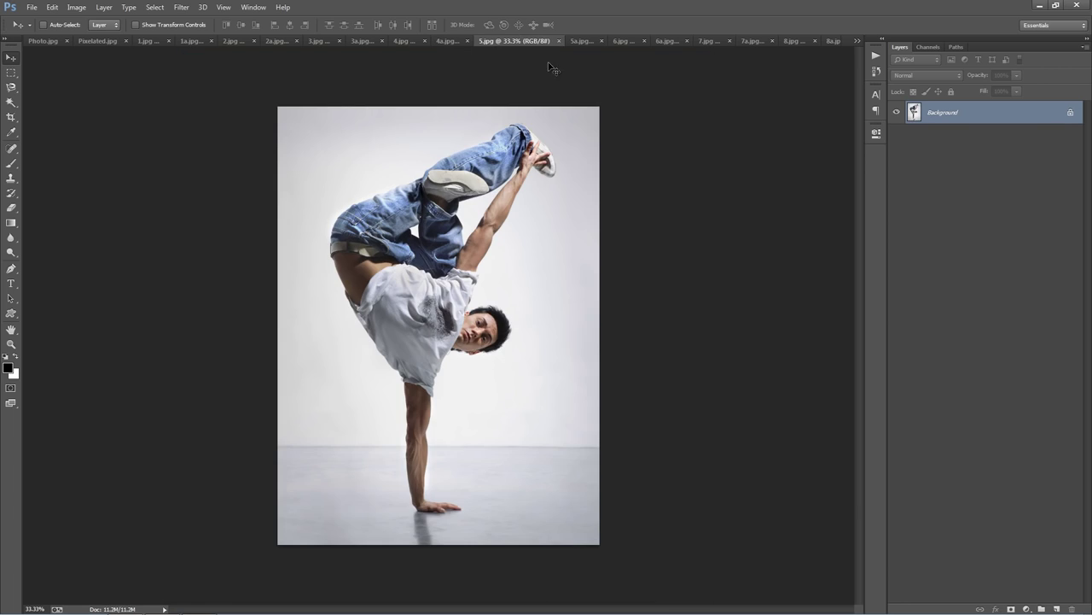
{"action": "left_click", "coordinate": [579, 40]}
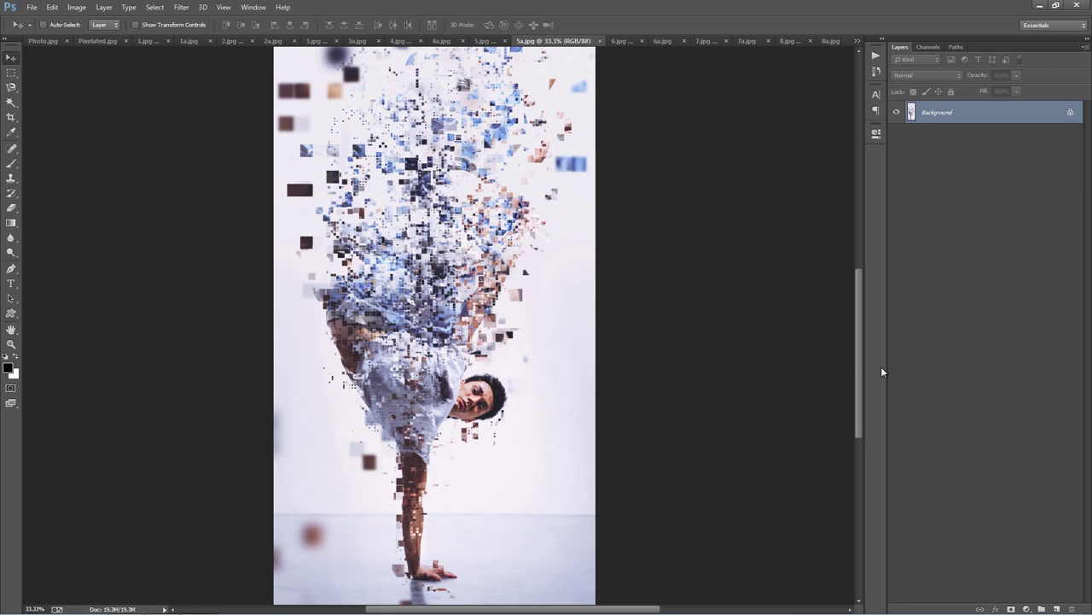
{"action": "mouse_move", "coordinate": [858, 361]}
{"action": "left_mouse_down"}
{"action": "mouse_move", "coordinate": [864, 305]}
{"action": "mouse_move", "coordinate": [856, 364]}
{"action": "left_mouse_up"}
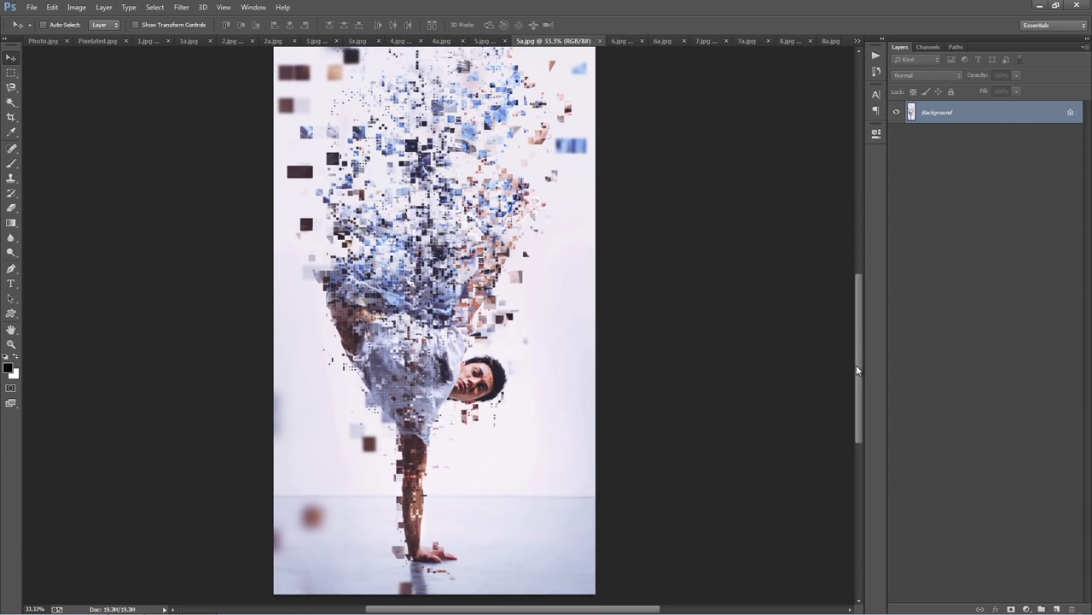
{"action": "left_click", "coordinate": [628, 40]}
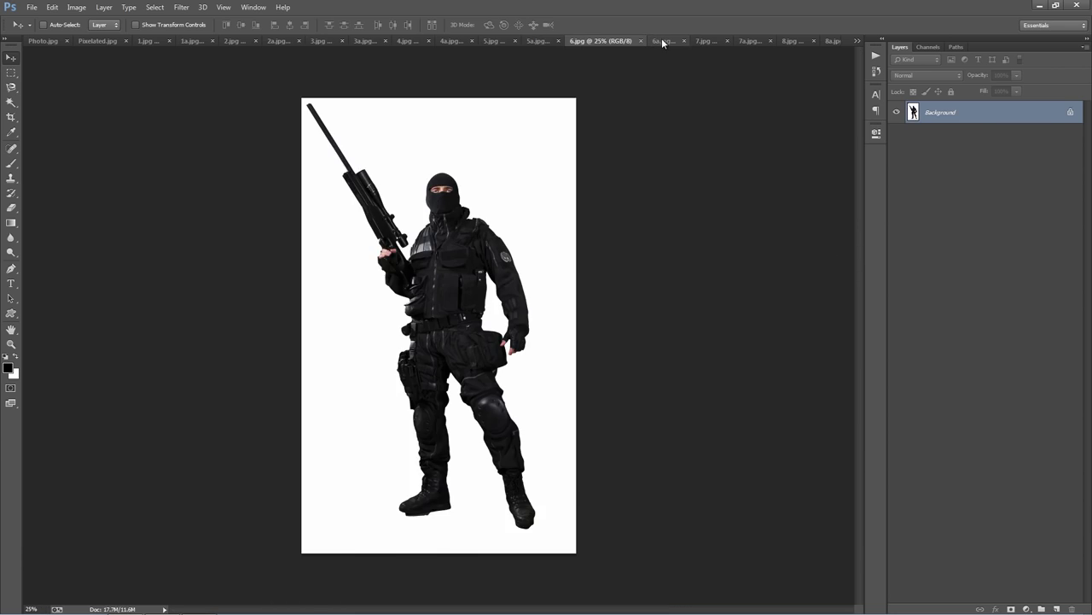
{"action": "left_click", "coordinate": [663, 41]}
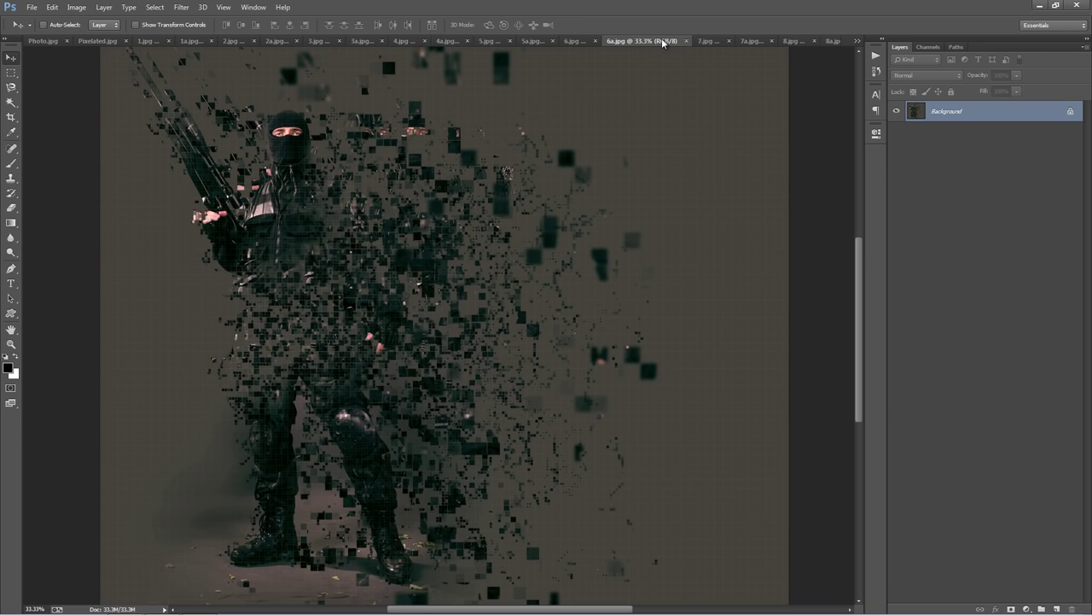
{"action": "left_click", "coordinate": [709, 43]}
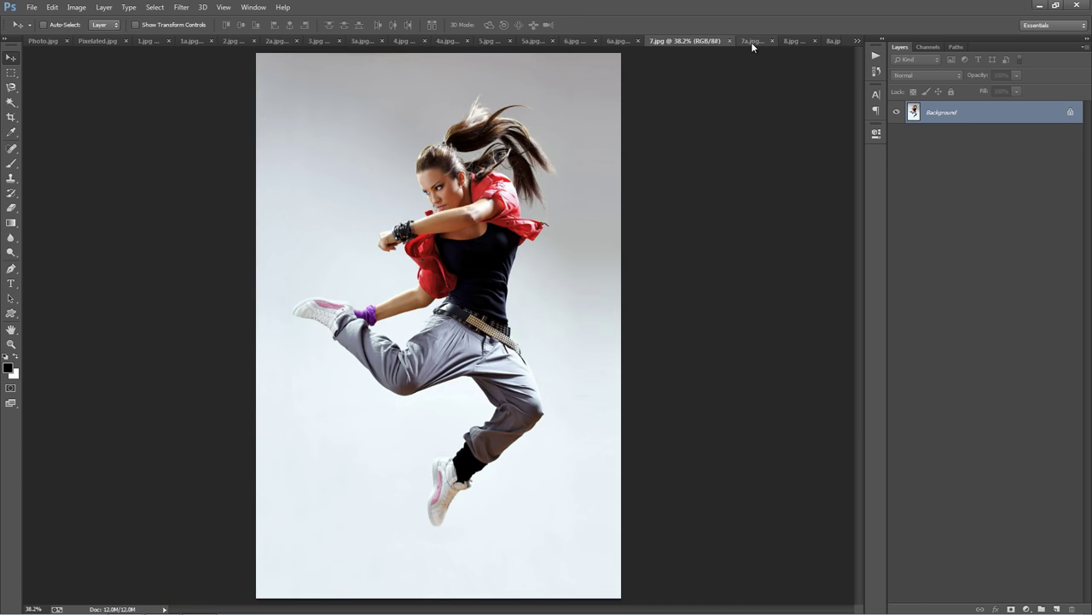
{"action": "left_click", "coordinate": [751, 42]}
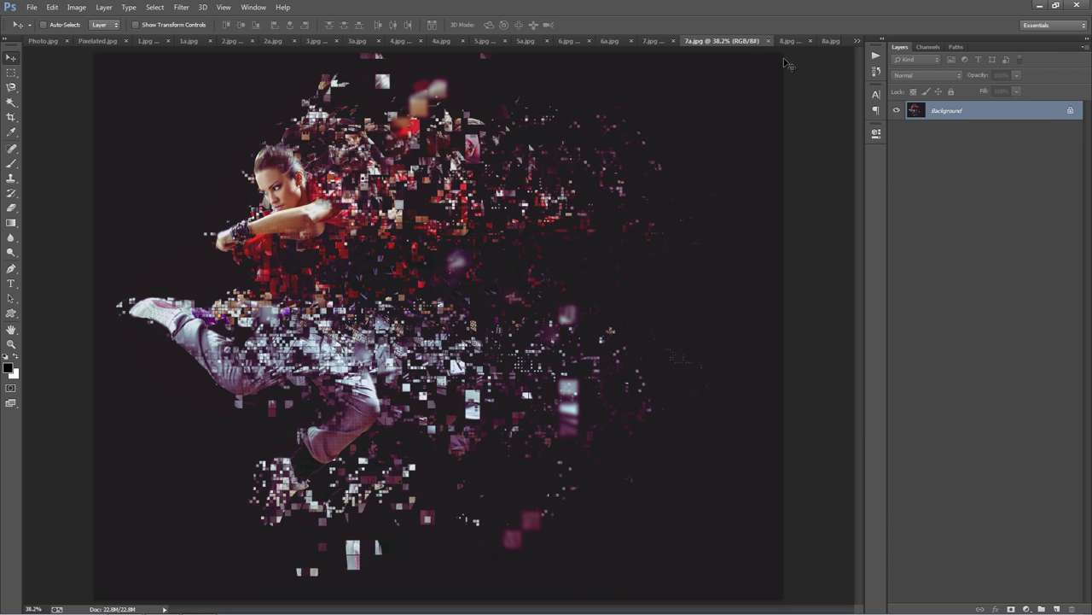
{"action": "left_click", "coordinate": [788, 41]}
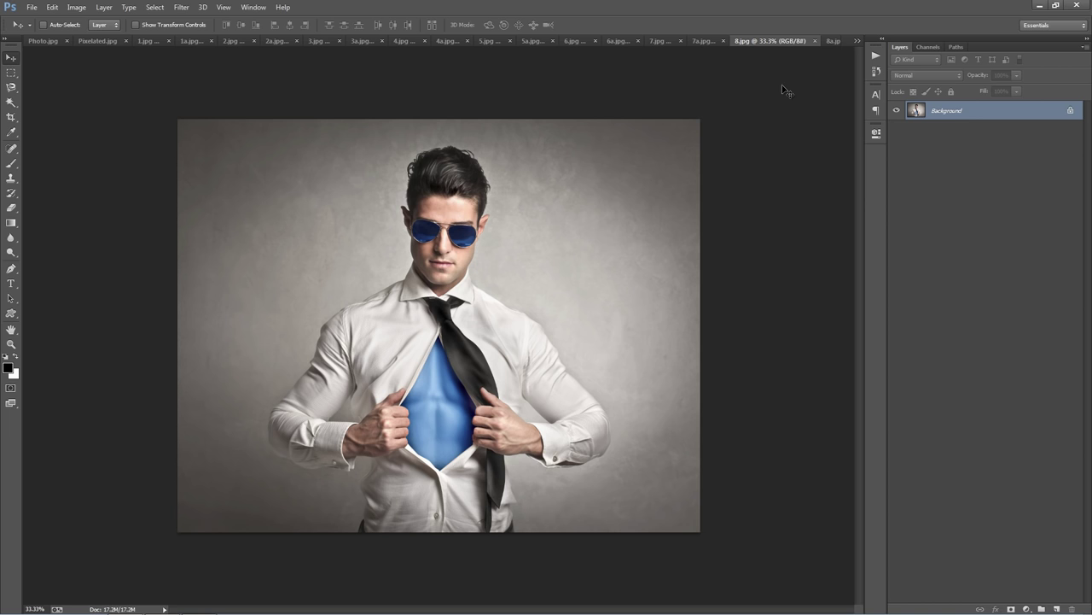
{"action": "left_click", "coordinate": [830, 42]}
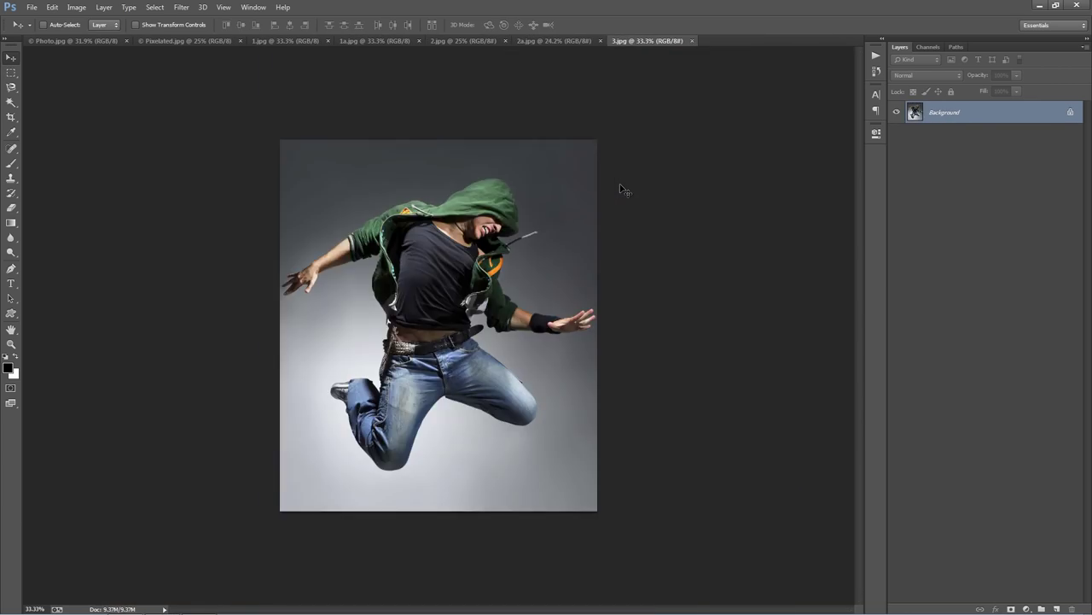
Step: Close all sample documents so that only Photo.jpg stays open
{"action": "key", "text": "ctrl+w"}
{"action": "key", "text": "ctrl+w"}
{"action": "key", "text": "ctrl+w"}
{"action": "key", "text": "ctrl+w"}
{"action": "key", "text": "ctrl+w"}
{"action": "key", "text": "ctrl+w"}
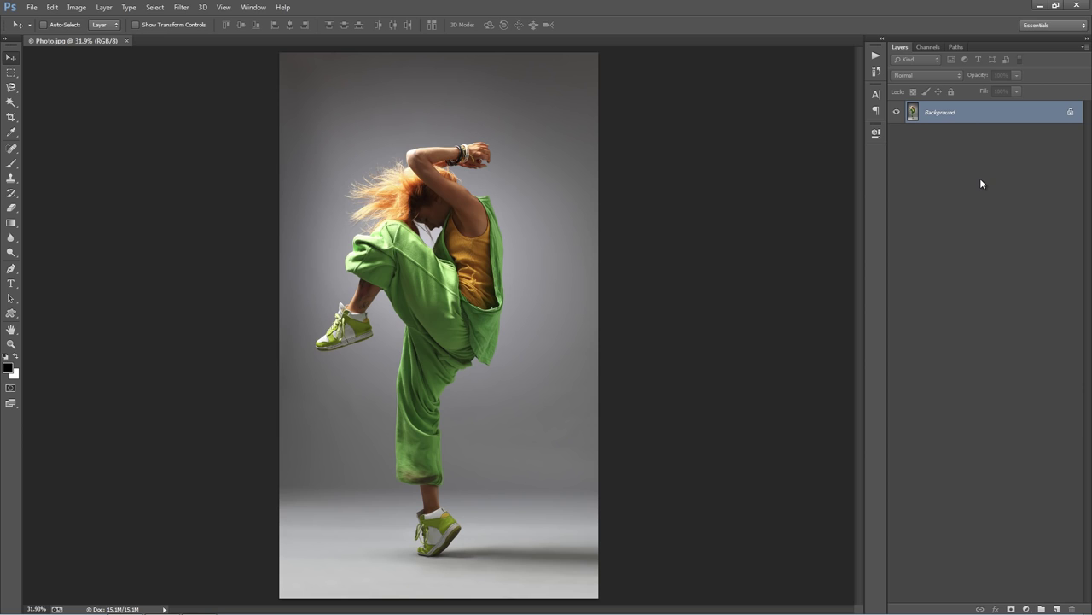
Step: Duplicate the Background layer of Photo.jpg and delete the original Background, leaving only the regular layer copy
{"action": "key", "text": "ctrl+j"}
{"action": "left_click", "coordinate": [970, 138]}
{"action": "key", "text": "Delete"}
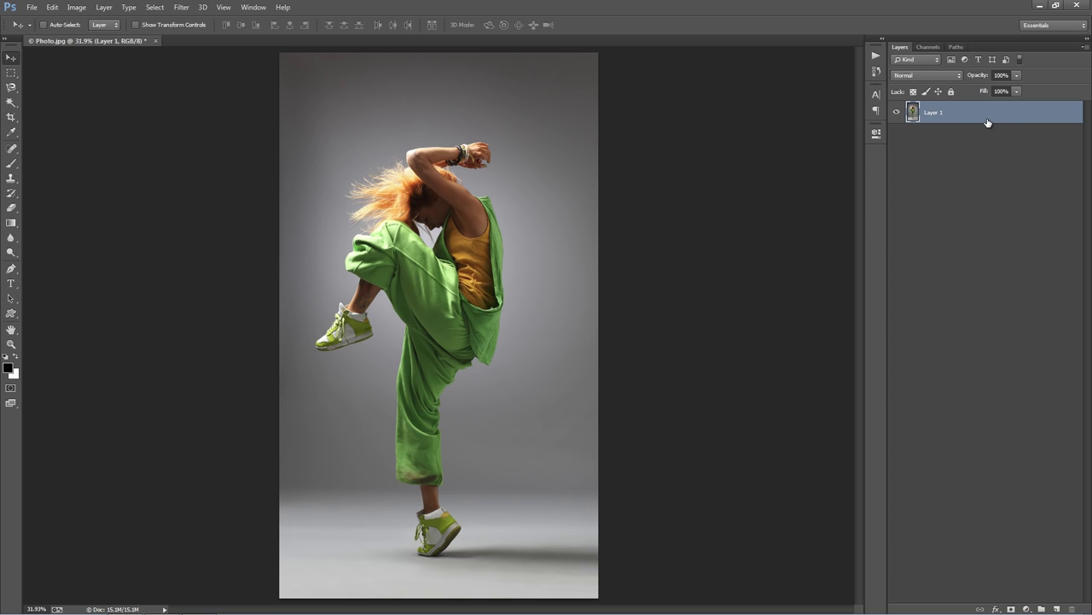
Step: Convert the photo's only layer into a locked Background layer
{"action": "left_click", "coordinate": [103, 7]}
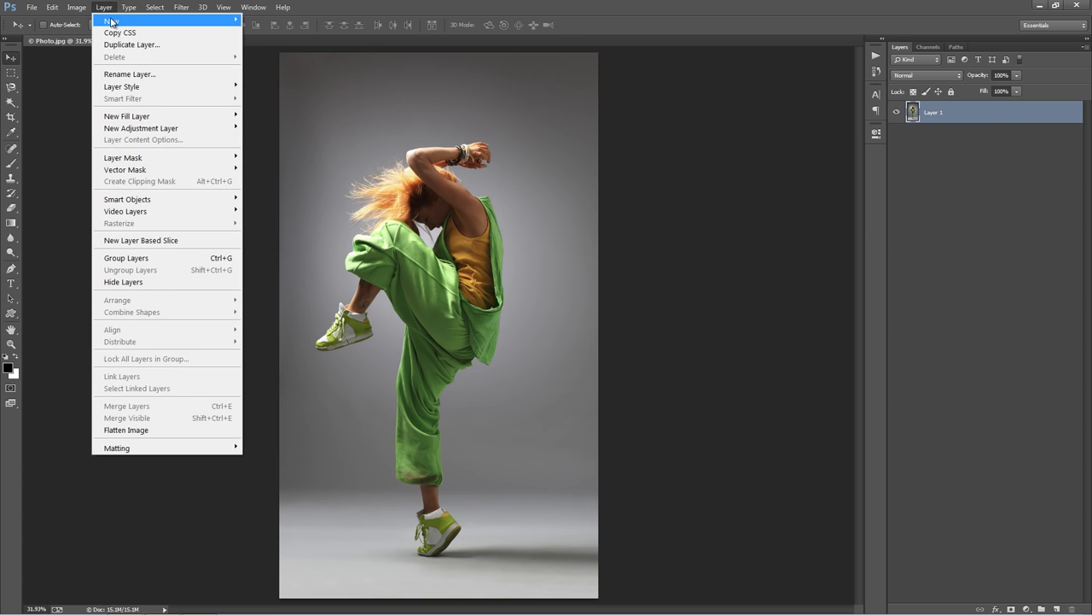
{"action": "mouse_move", "coordinate": [111, 21]}
{"action": "left_click", "coordinate": [309, 33]}
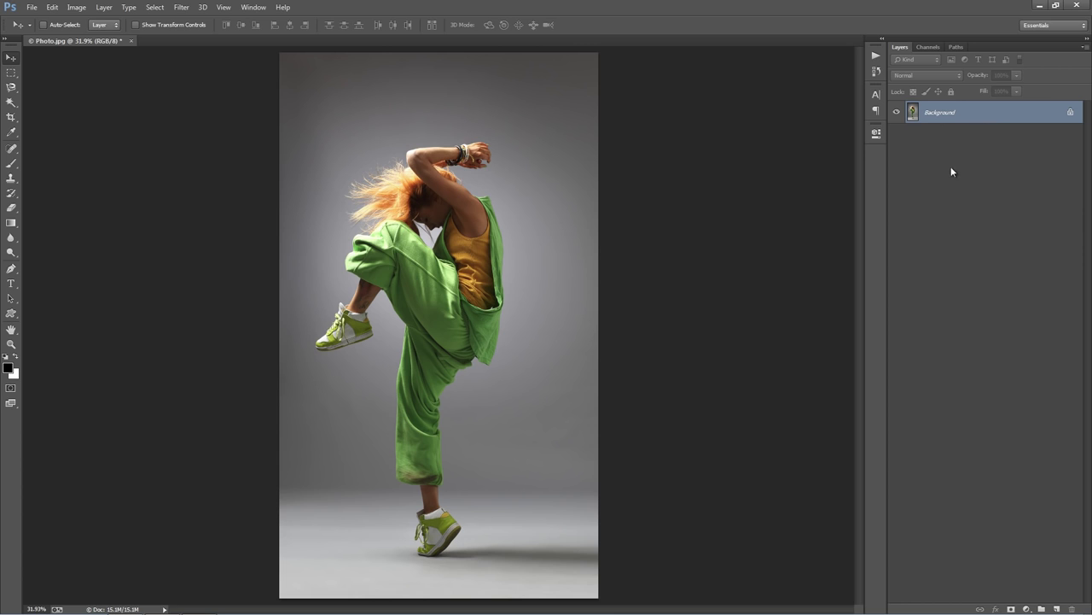
Step: Check in the Layers panel options that Add "copy" to Copied Layers and Groups is enabled, and accept the dialog
{"action": "left_click", "coordinate": [1086, 51]}
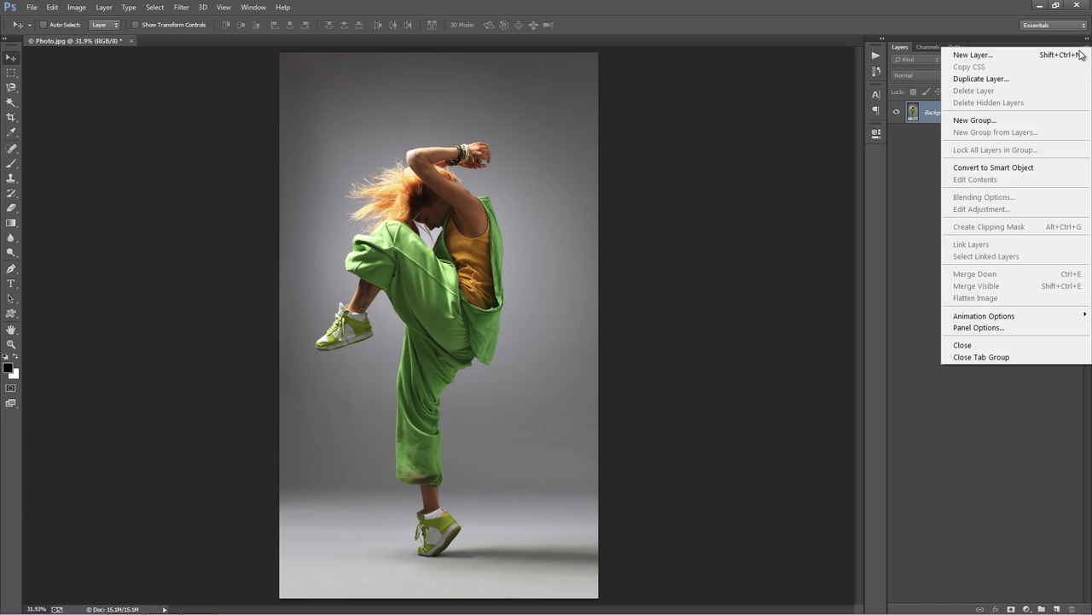
{"action": "left_click", "coordinate": [991, 327]}
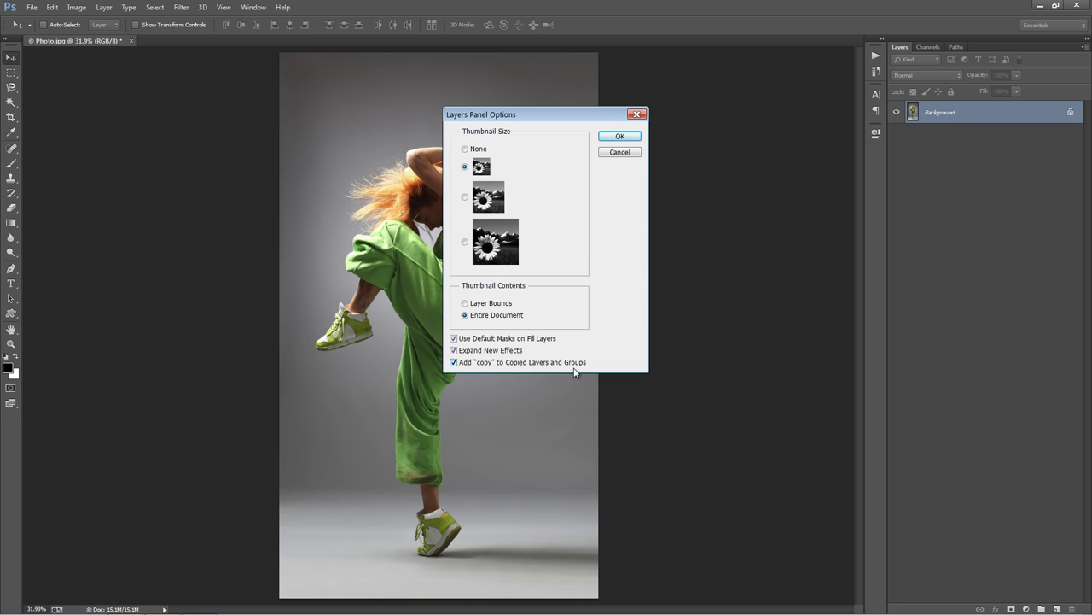
{"action": "left_click", "coordinate": [620, 138]}
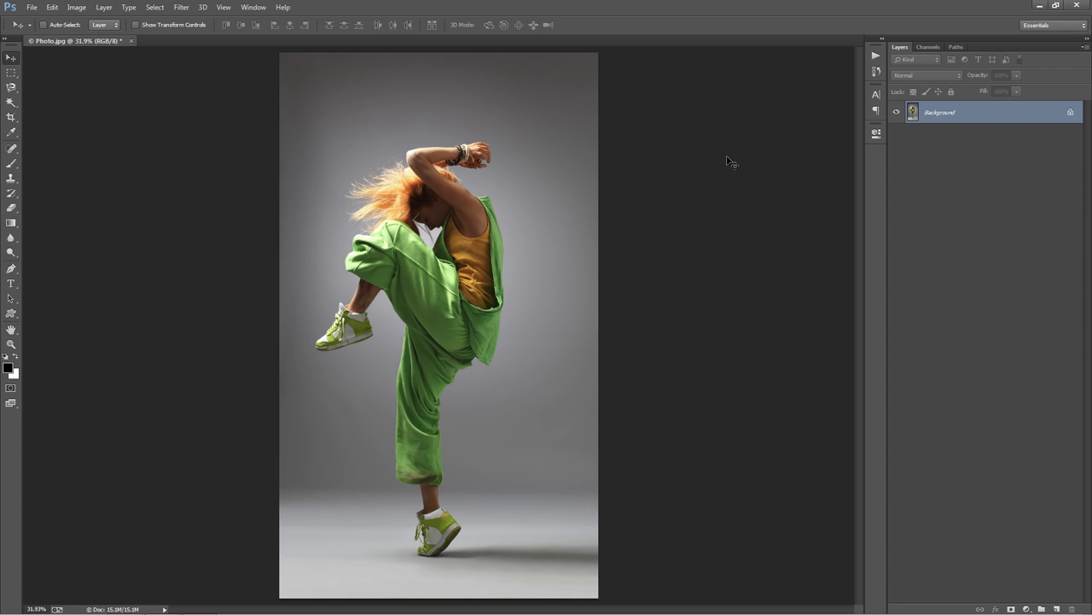
Step: Check the photo's color mode, bit depth, pixel dimensions and resolution, and leave the Image Size dialog without applying anything
{"action": "left_click", "coordinate": [76, 7]}
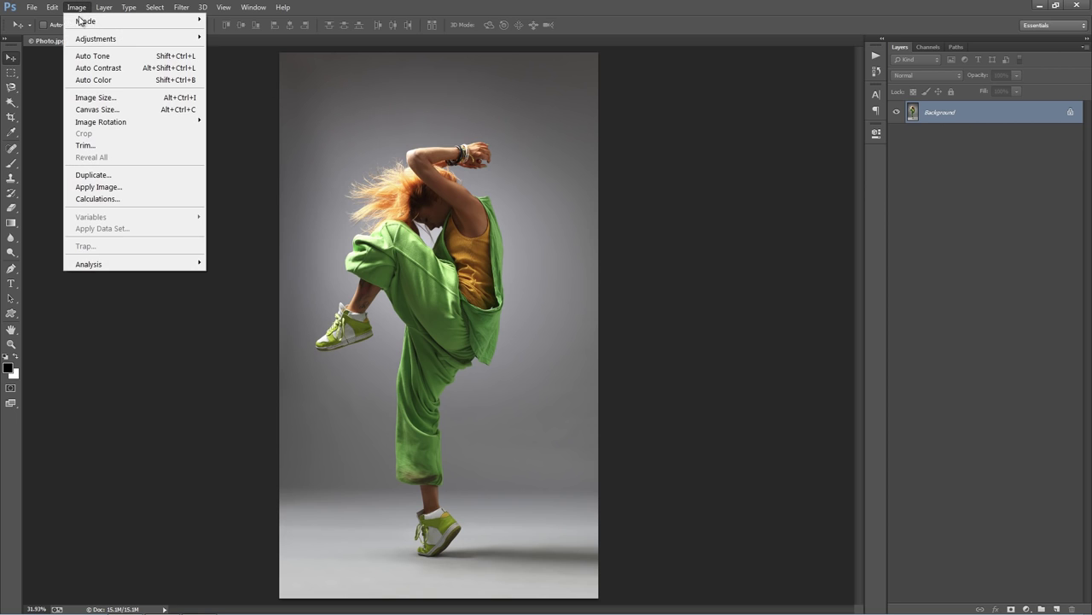
{"action": "mouse_move", "coordinate": [80, 23]}
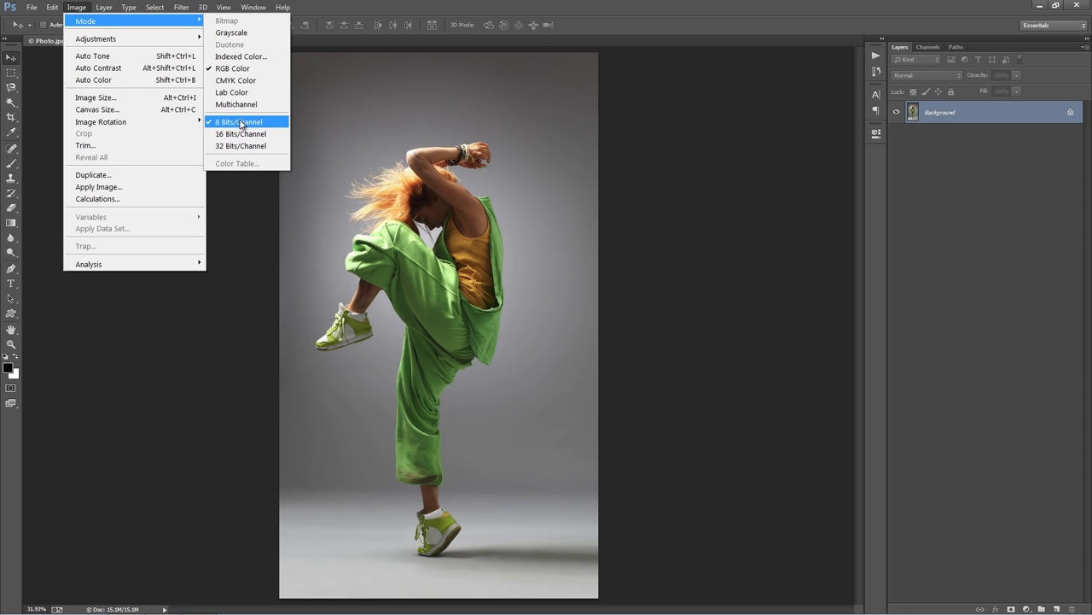
{"action": "left_click", "coordinate": [132, 98]}
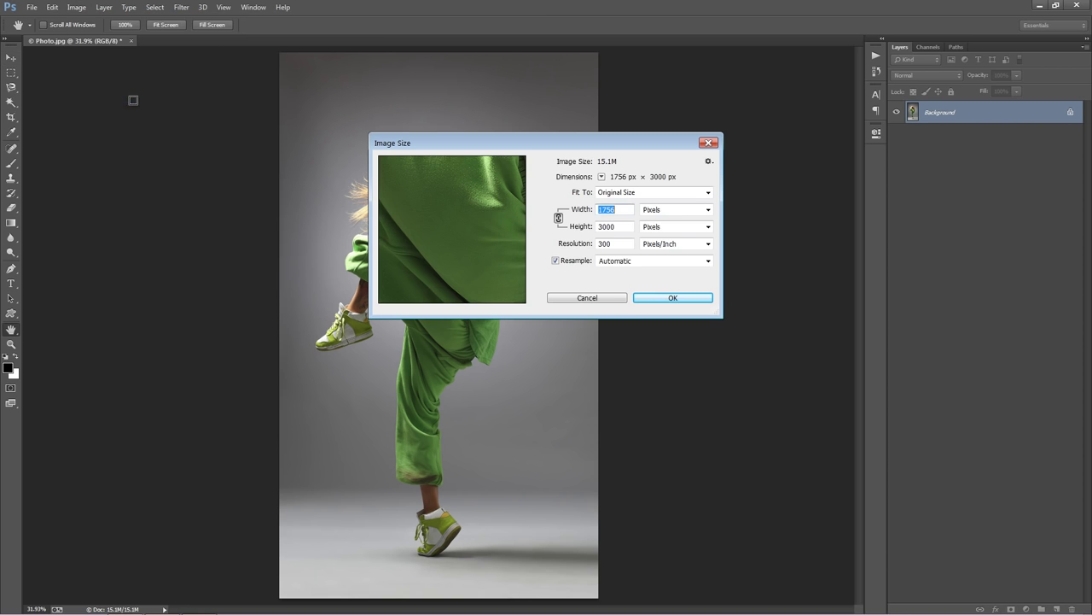
{"action": "left_click_drag", "start_coordinate": [537, 148], "coordinate": [574, 121]}
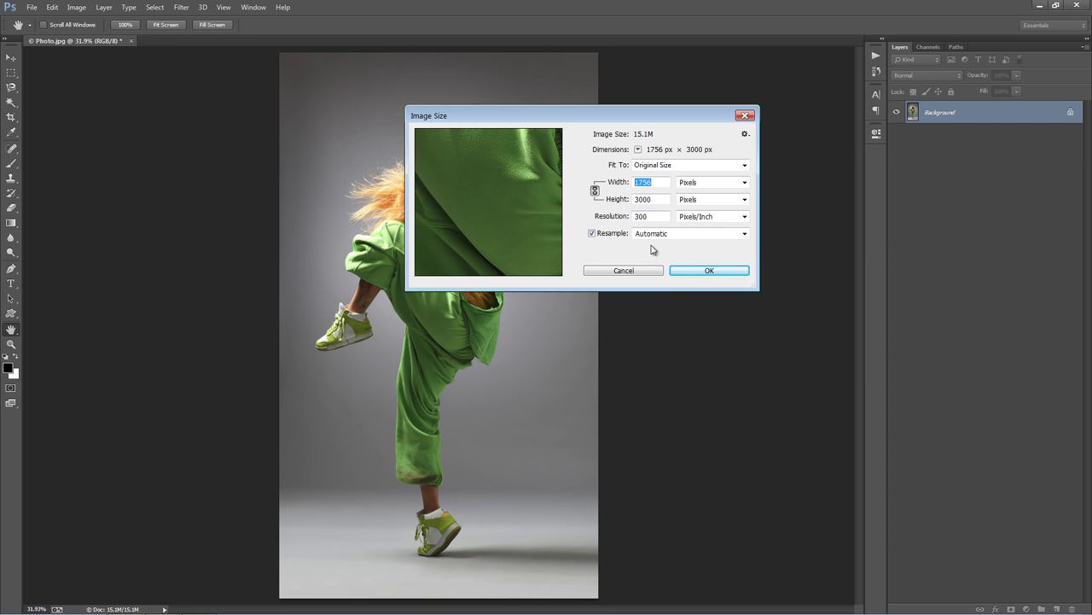
{"action": "left_click", "coordinate": [655, 200]}
{"action": "left_click", "coordinate": [629, 270]}
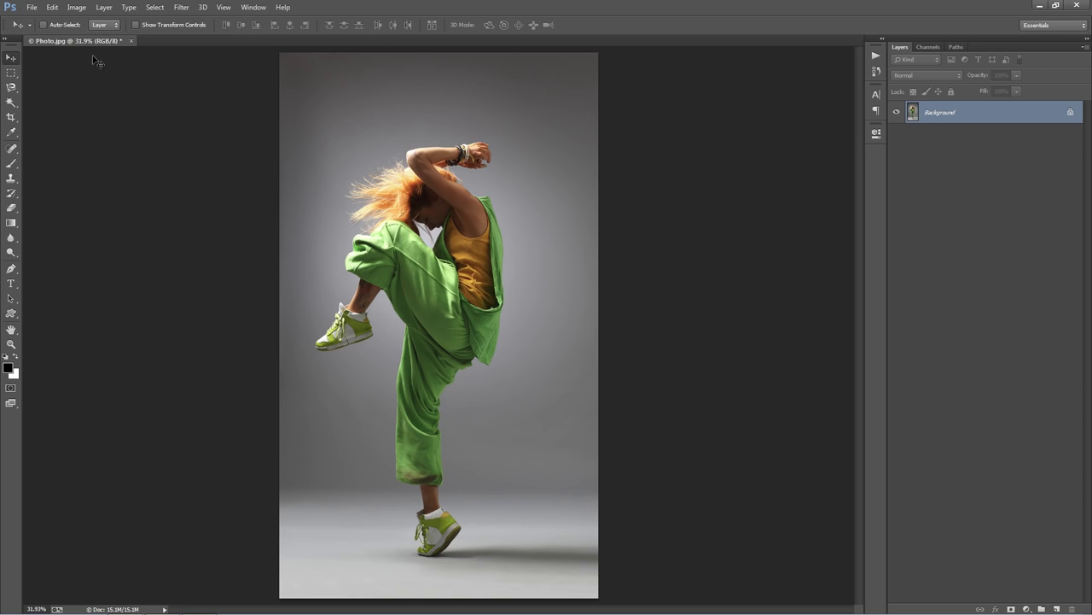
Step: Create a new layer named "brush" above the Background layer
{"action": "left_click", "coordinate": [103, 8]}
{"action": "mouse_move", "coordinate": [209, 21]}
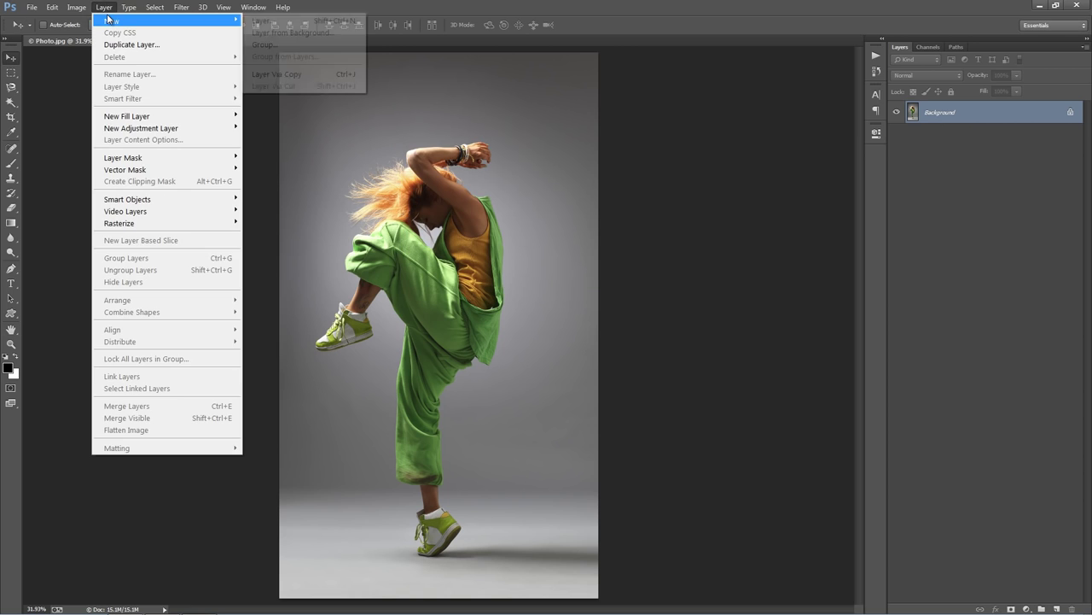
{"action": "left_click", "coordinate": [270, 19]}
{"action": "left_click", "coordinate": [501, 188]}
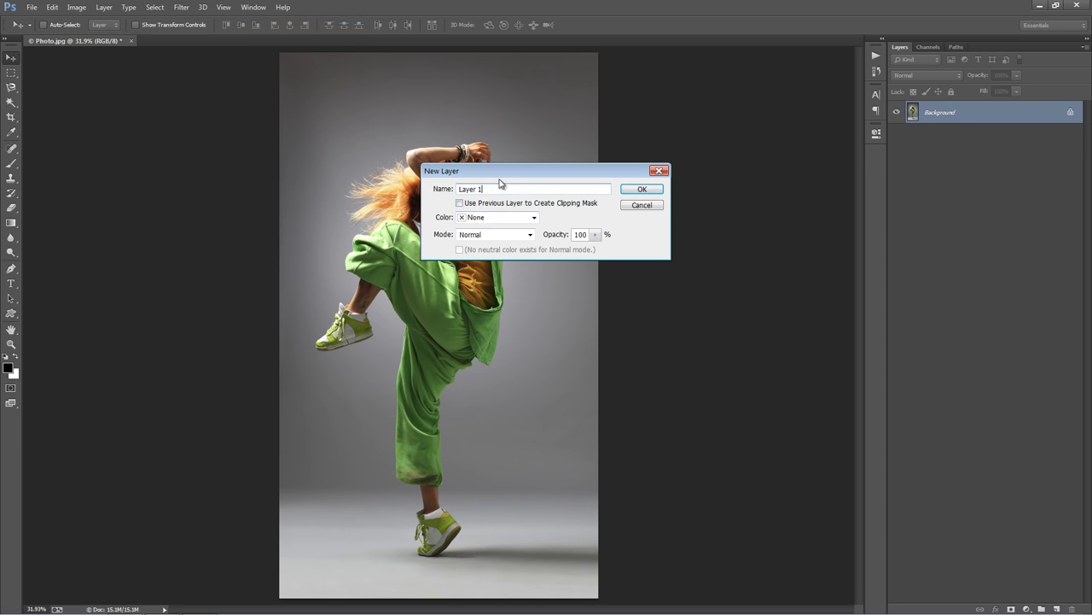
{"action": "left_click_drag", "start_coordinate": [509, 171], "coordinate": [465, 163]}
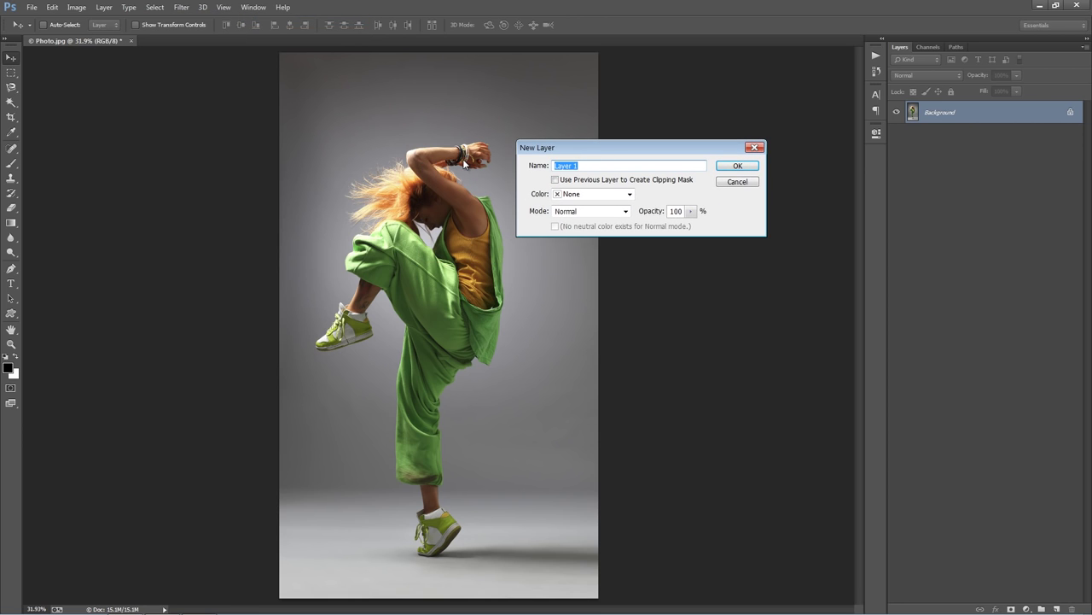
{"action": "type", "text": "brush"}
{"action": "left_click", "coordinate": [734, 166]}
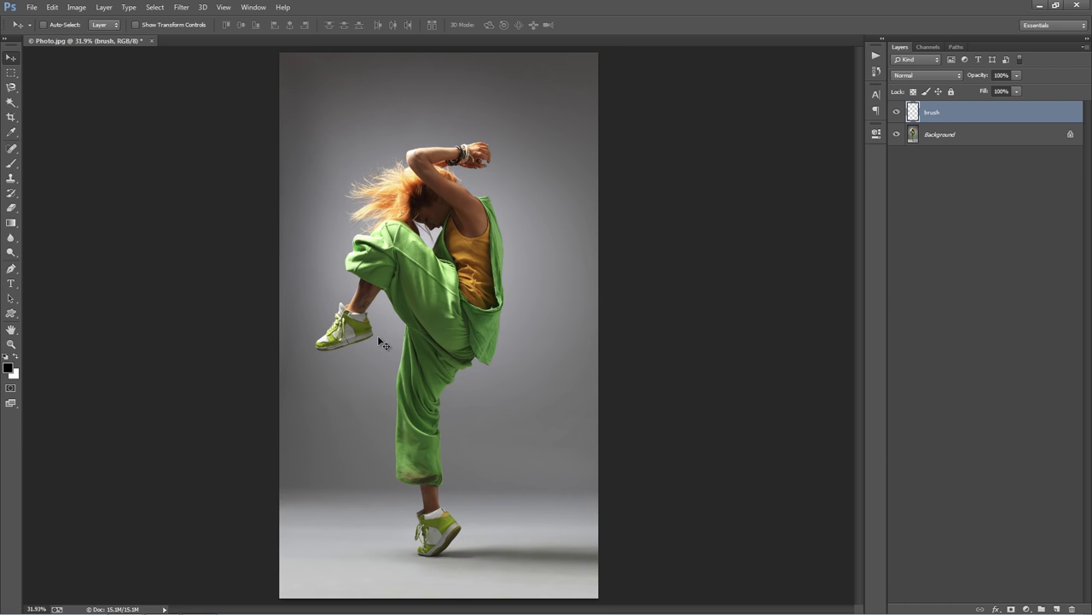
Step: Choose the Brush tool and set the foreground color to bright red
{"action": "key", "text": "b"}
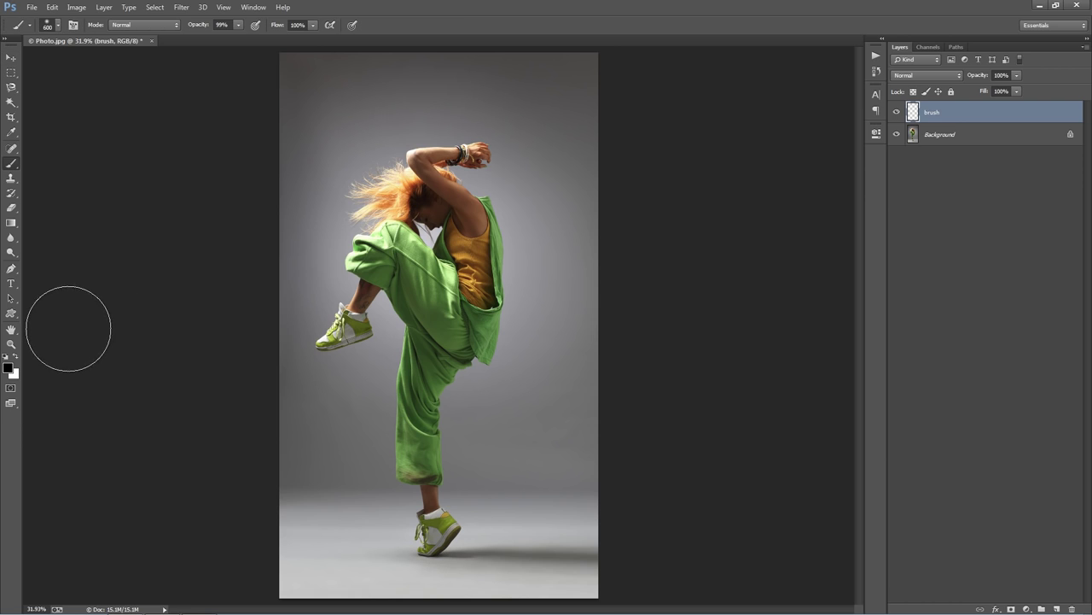
{"action": "left_click", "coordinate": [8, 367]}
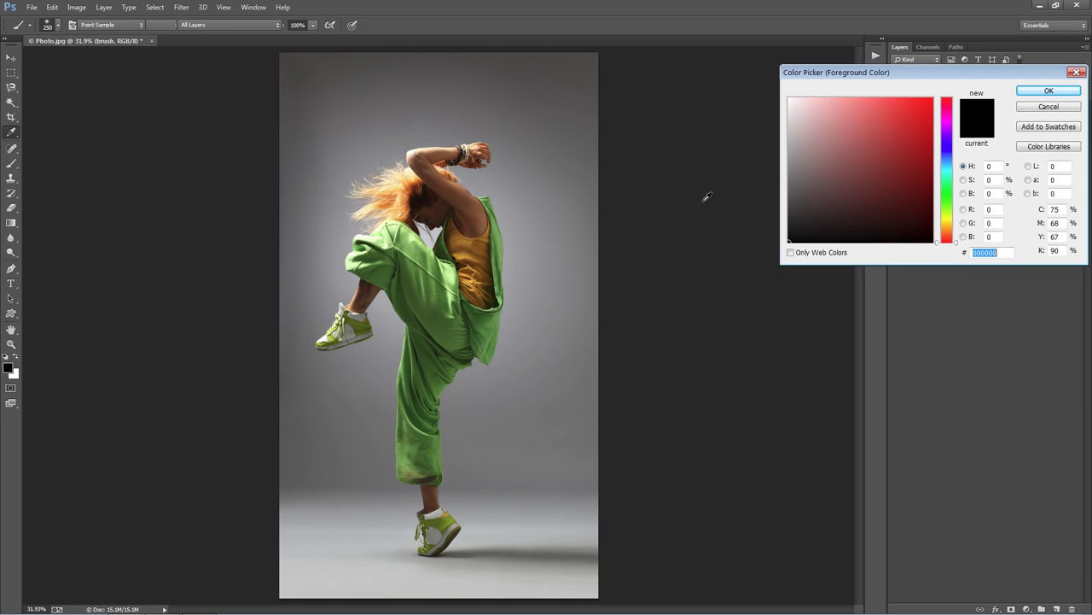
{"action": "left_click", "coordinate": [1049, 91]}
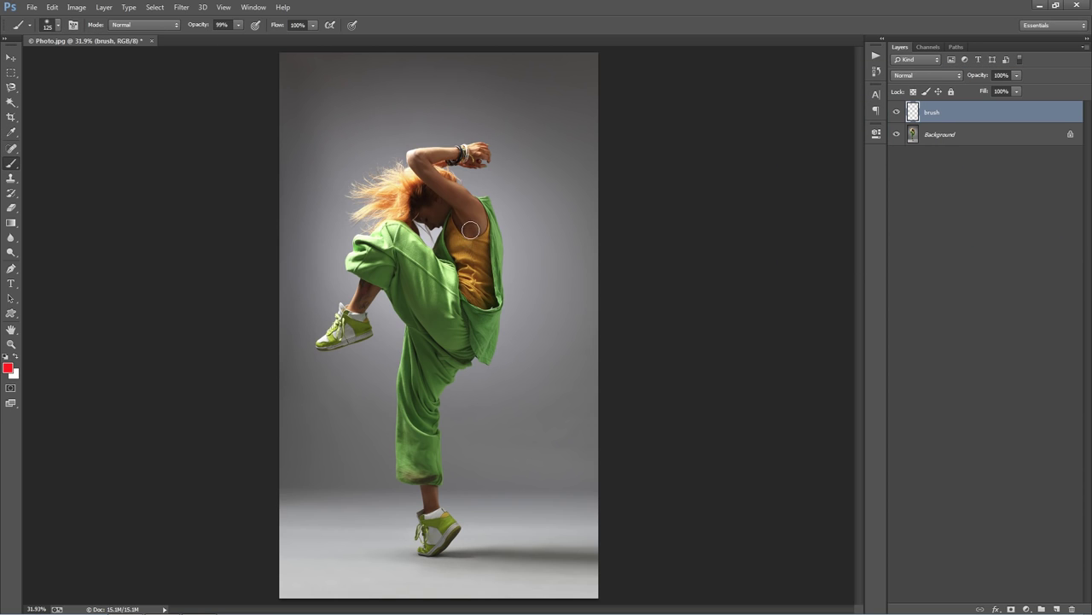
{"action": "mouse_move", "coordinate": [478, 220]}
{"action": "left_mouse_down"}
{"action": "mouse_move", "coordinate": [491, 305]}
{"action": "mouse_move", "coordinate": [468, 341]}
{"action": "mouse_move", "coordinate": [465, 309]}
{"action": "mouse_move", "coordinate": [478, 344]}
{"action": "mouse_move", "coordinate": [488, 264]}
{"action": "left_mouse_up"}
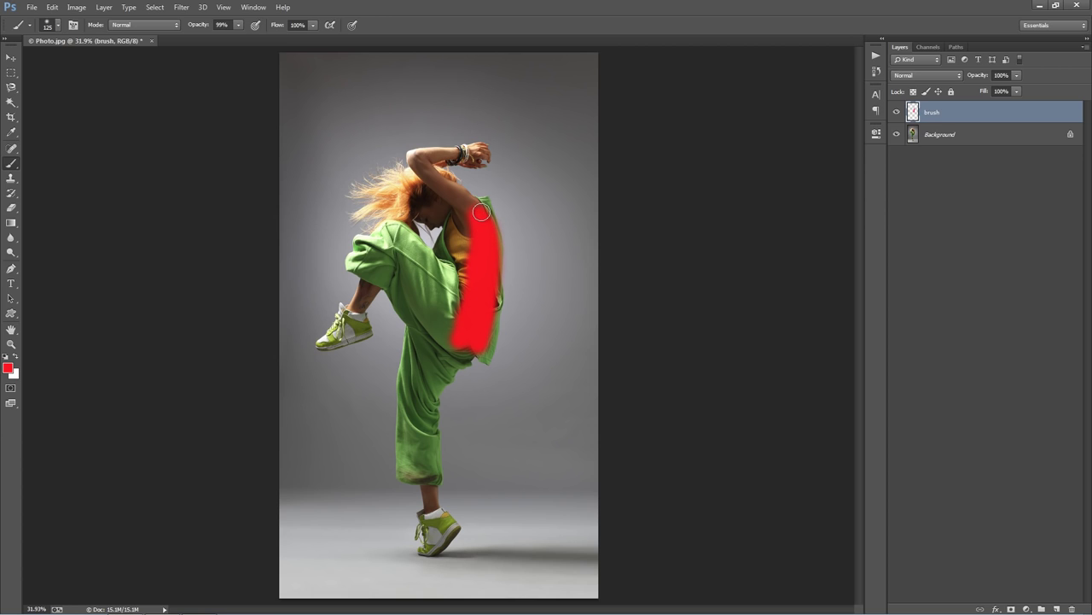
{"action": "left_click_drag", "start_coordinate": [481, 212], "coordinate": [475, 288]}
{"action": "key", "text": "ctrl+alt+z"}
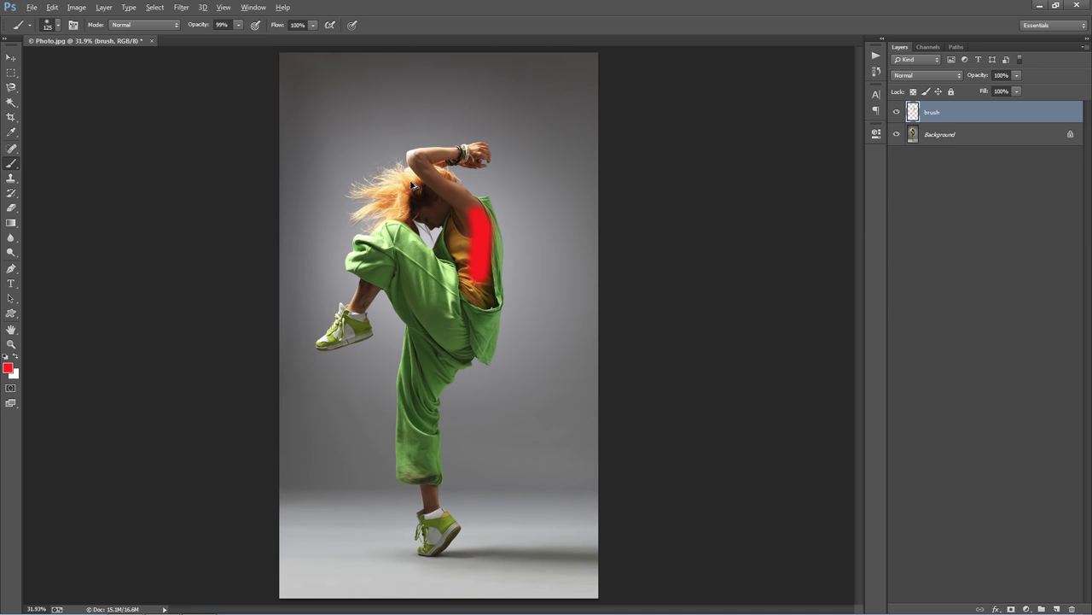
{"action": "key", "text": "ctrl+alt+z"}
Step: Trace the dancer's whole outline with the Magnetic Lasso, fill the selection with the red foreground color on the brush layer, and deselect
{"action": "left_click_drag", "start_coordinate": [16, 87], "coordinate": [86, 110]}
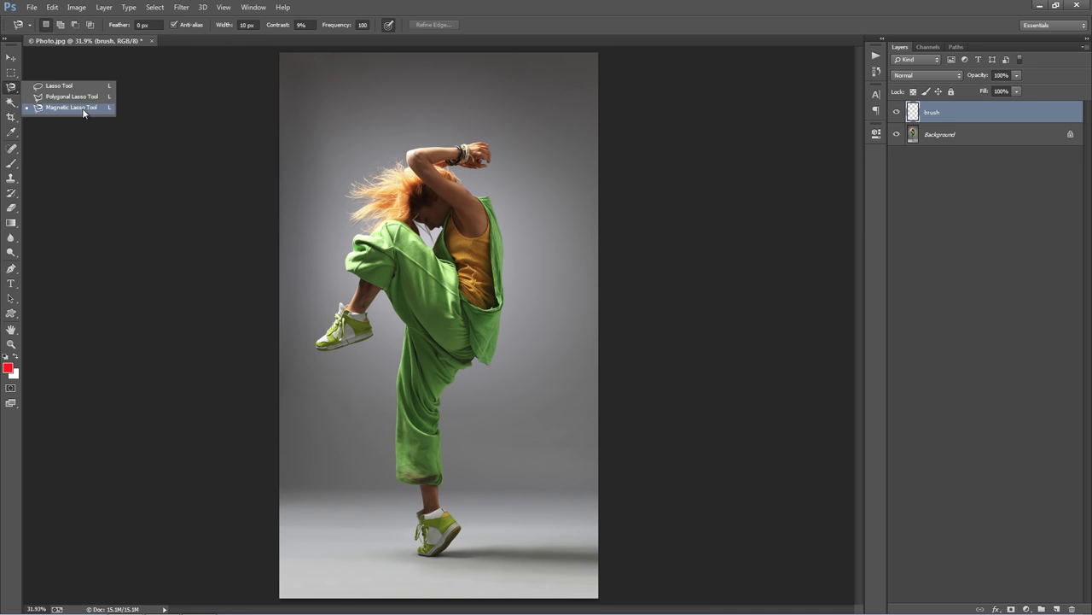
{"action": "key", "text": "z"}
{"action": "left_click", "coordinate": [536, 309]}
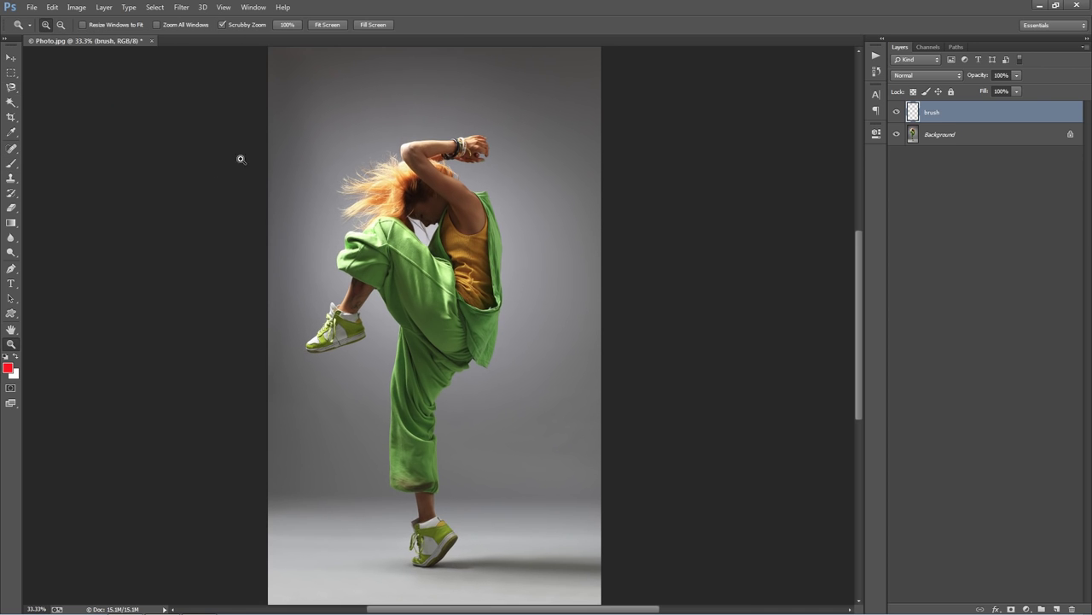
{"action": "left_click_drag", "start_coordinate": [11, 87], "coordinate": [60, 110]}
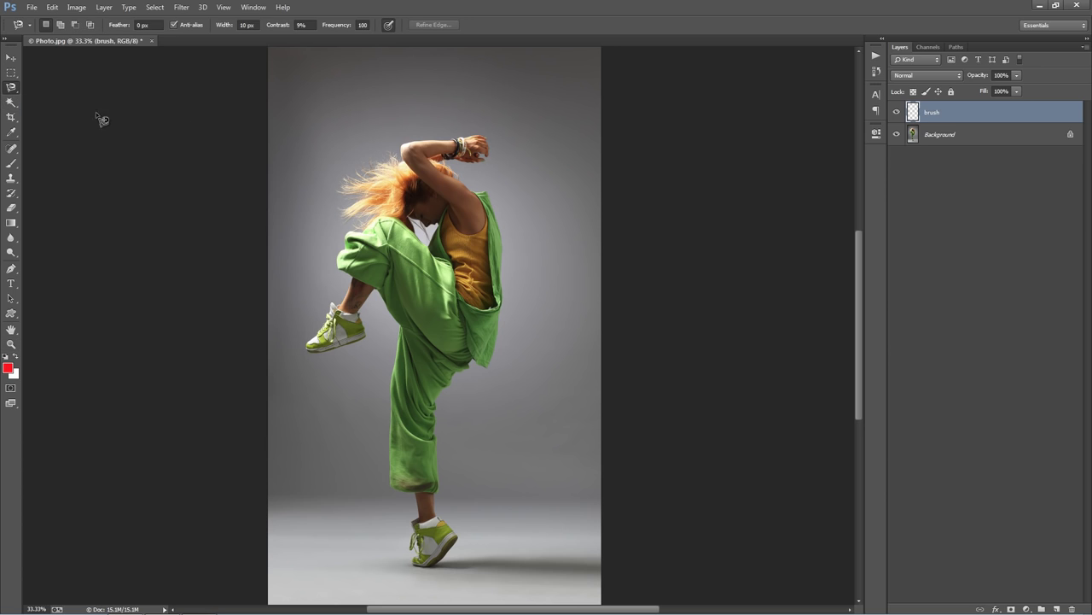
{"action": "left_click", "coordinate": [457, 143]}
{"action": "mouse_move", "coordinate": [356, 250]}
{"action": "mouse_move", "coordinate": [345, 279]}
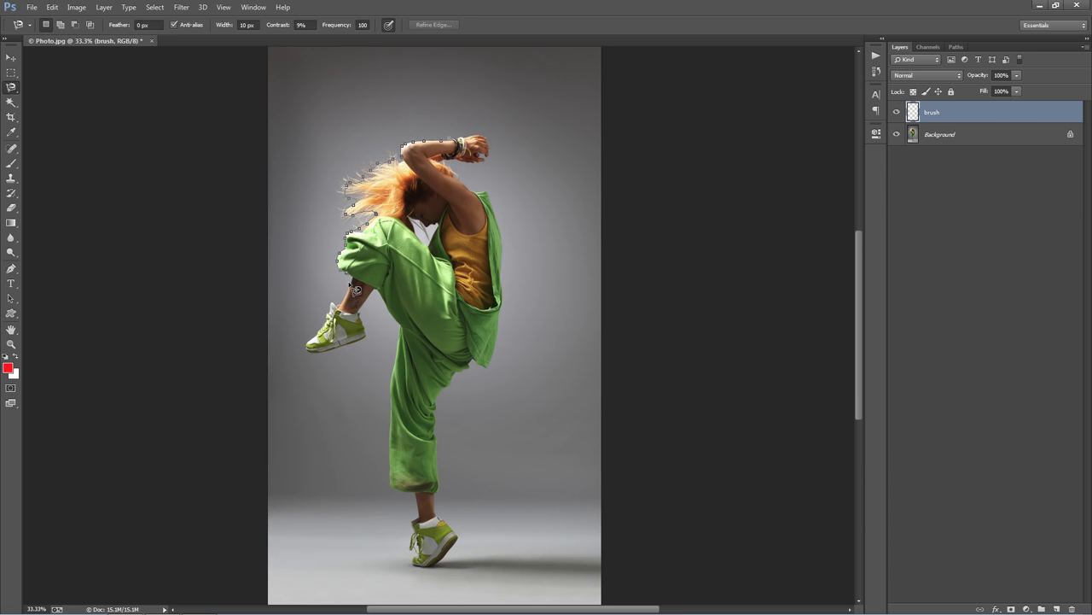
{"action": "mouse_move", "coordinate": [319, 357]}
{"action": "mouse_move", "coordinate": [383, 297]}
{"action": "mouse_move", "coordinate": [399, 327]}
{"action": "left_click_drag", "start_coordinate": [382, 444], "coordinate": [372, 348]}
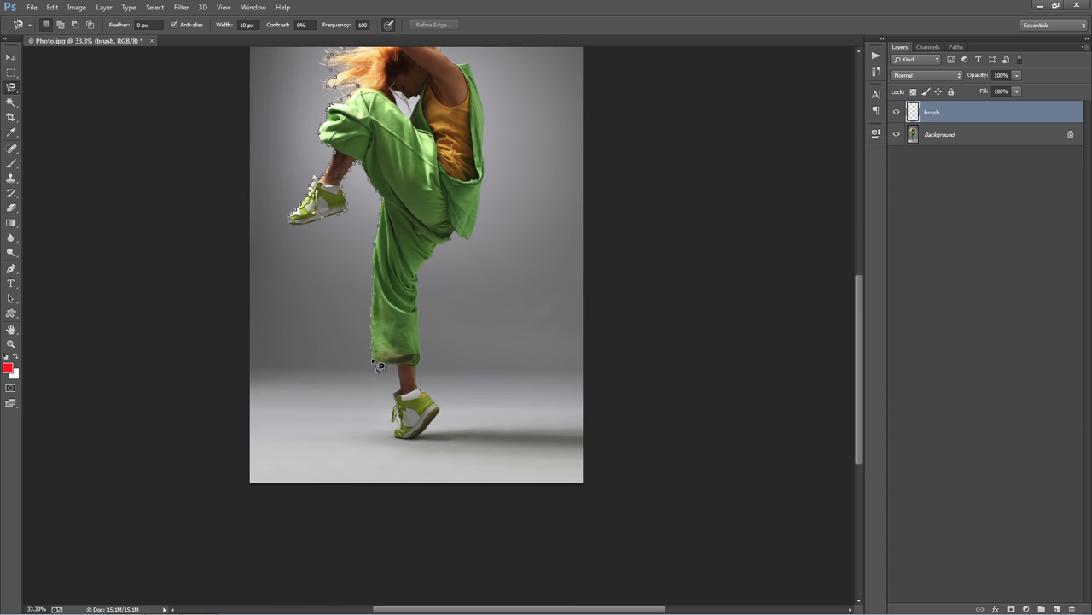
{"action": "mouse_move", "coordinate": [401, 435]}
{"action": "mouse_move", "coordinate": [434, 408]}
{"action": "mouse_move", "coordinate": [448, 254]}
{"action": "left_click_drag", "start_coordinate": [463, 240], "coordinate": [463, 470]}
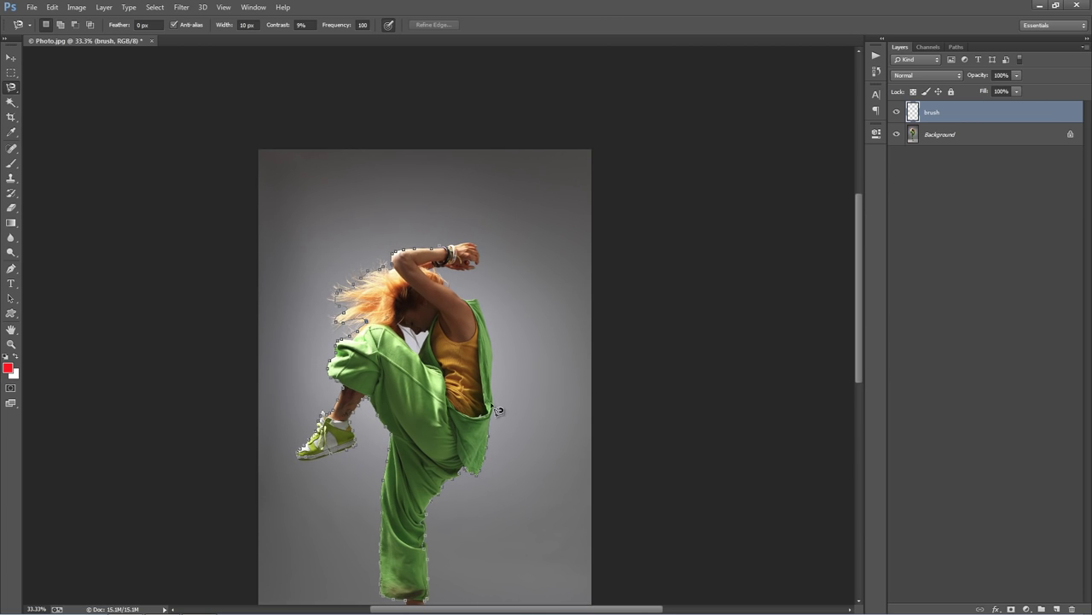
{"action": "mouse_move", "coordinate": [488, 320]}
{"action": "mouse_move", "coordinate": [482, 274]}
{"action": "mouse_move", "coordinate": [450, 254]}
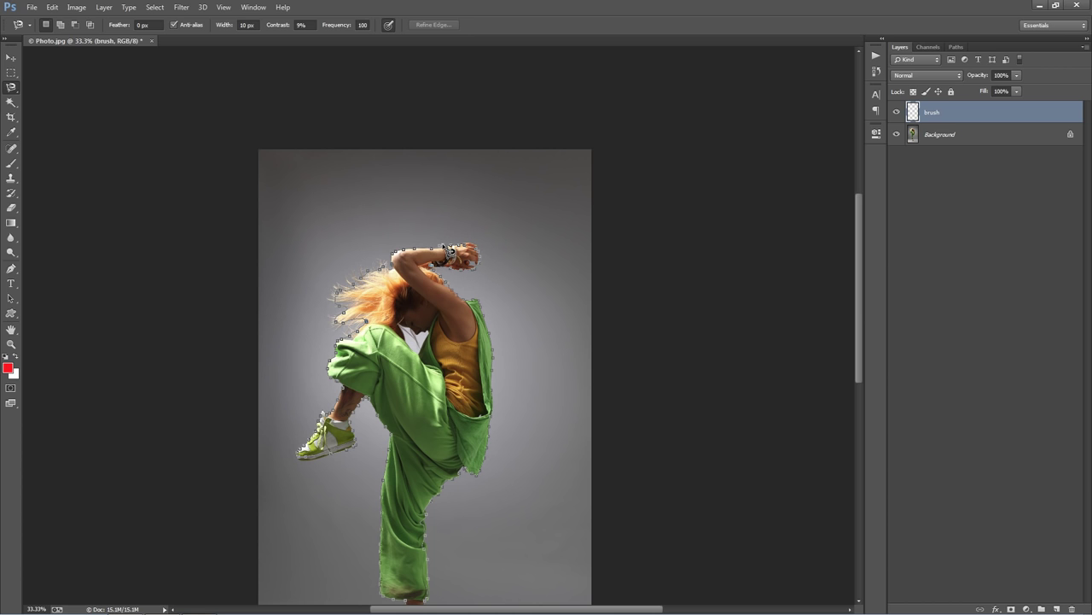
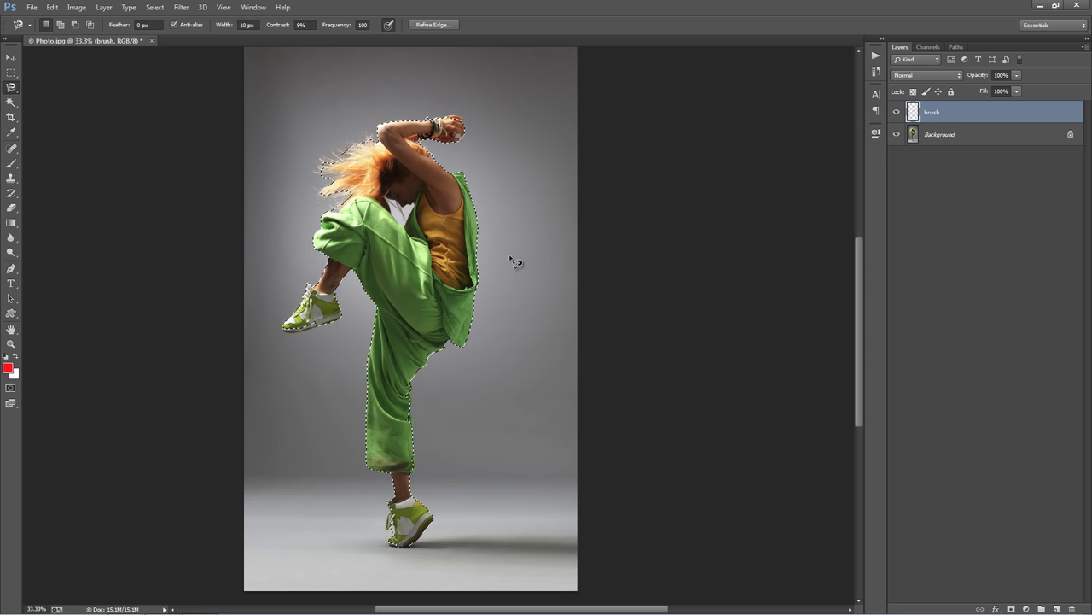
{"action": "key", "text": "alt+BackSpace"}
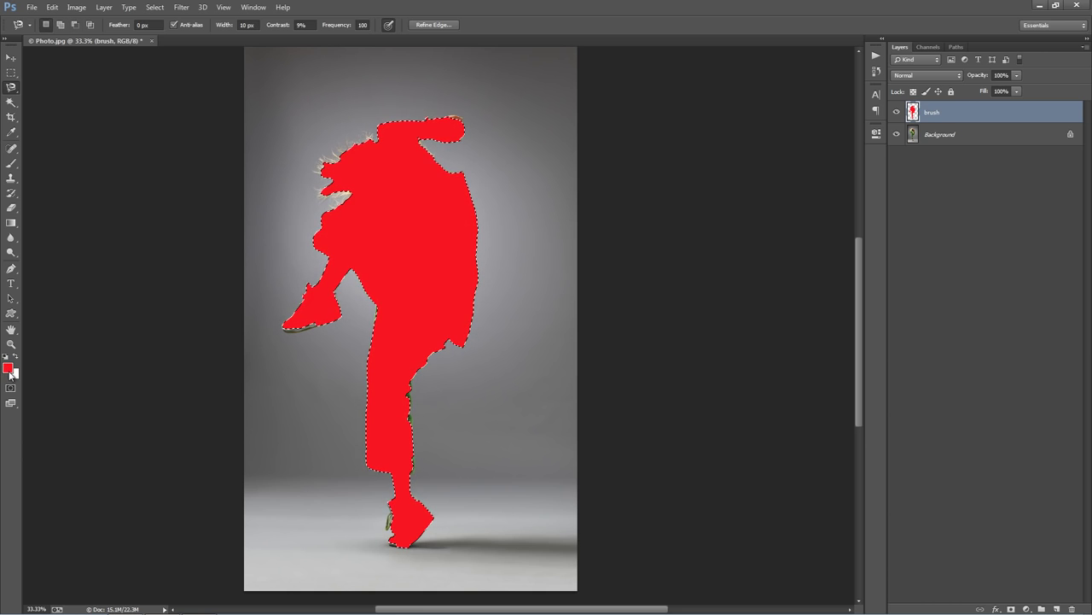
{"action": "key", "text": "ctrl+d"}
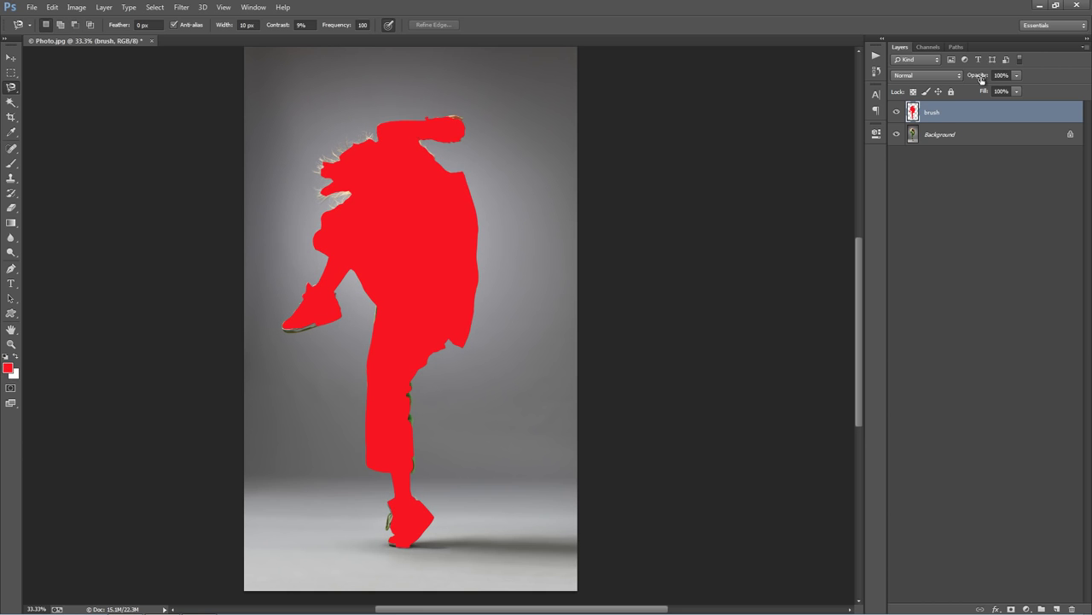
Step: Hide the red fill at 0% opacity to select the gap between face and raised knee, restore 100% opacity, delete the gap's fill and deselect
{"action": "key", "text": "0"}
{"action": "key", "text": "0"}
{"action": "key", "text": "z"}
{"action": "left_click_drag", "start_coordinate": [405, 196], "coordinate": [452, 198]}
{"action": "left_click_drag", "start_coordinate": [11, 87], "coordinate": [53, 110]}
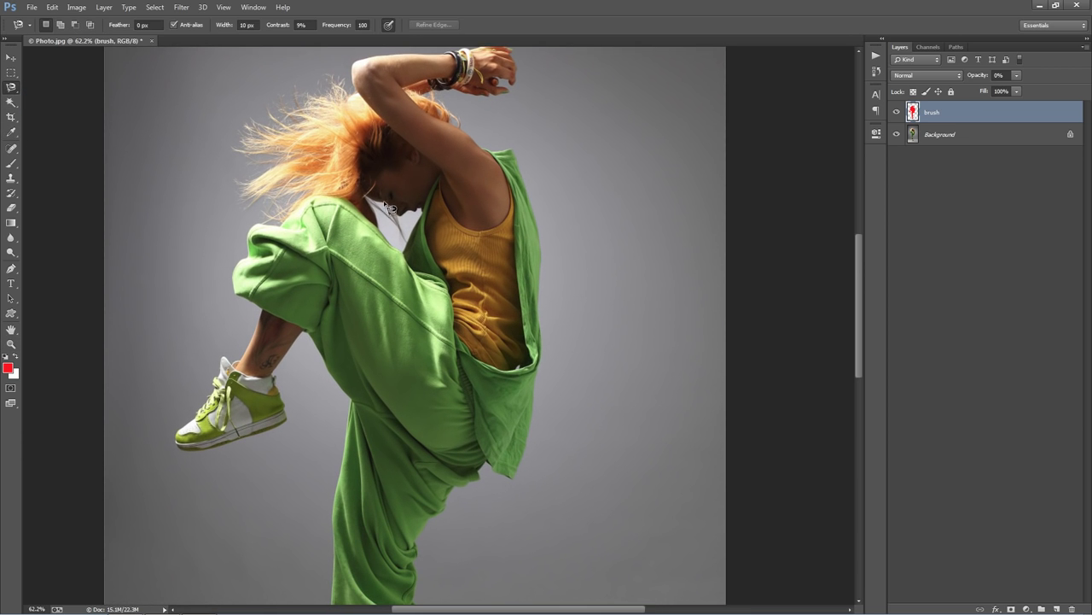
{"action": "left_click", "coordinate": [368, 195]}
{"action": "double_click", "coordinate": [381, 206]}
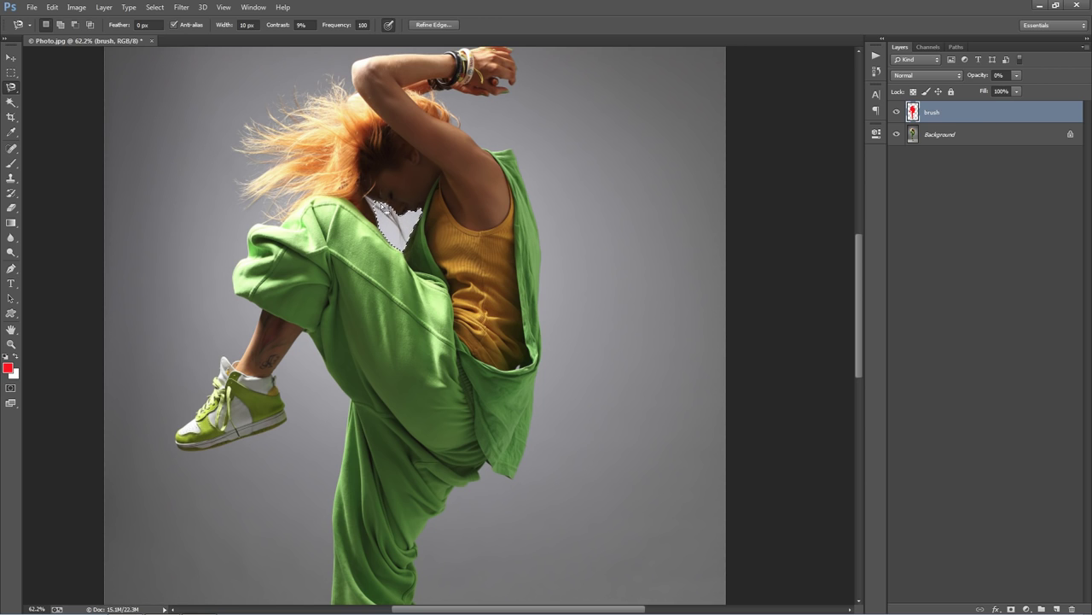
{"action": "key", "text": "0"}
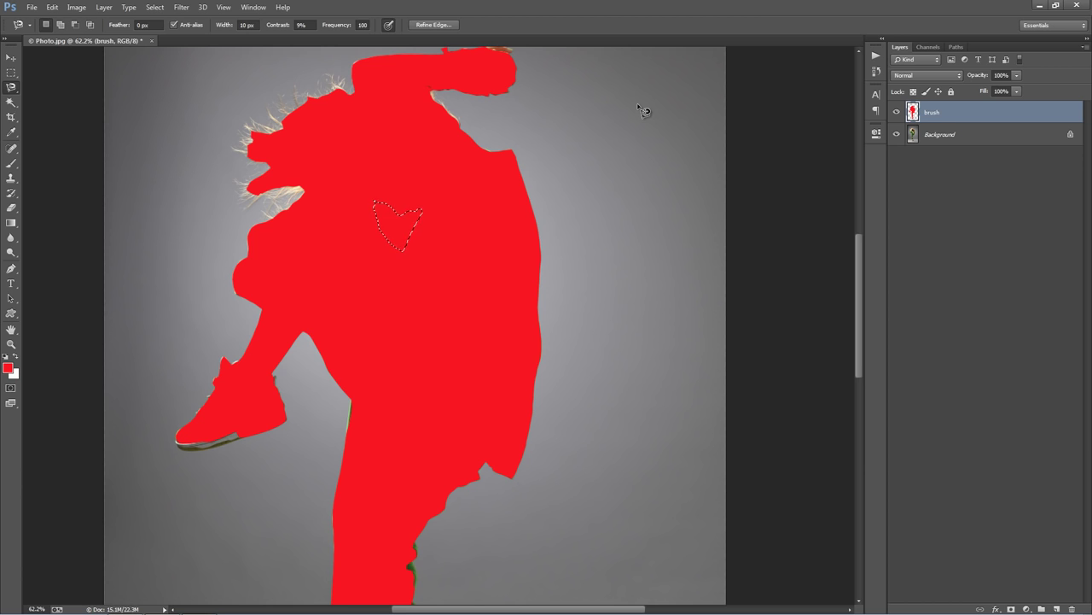
{"action": "key", "text": "Delete"}
{"action": "key", "text": "ctrl+d"}
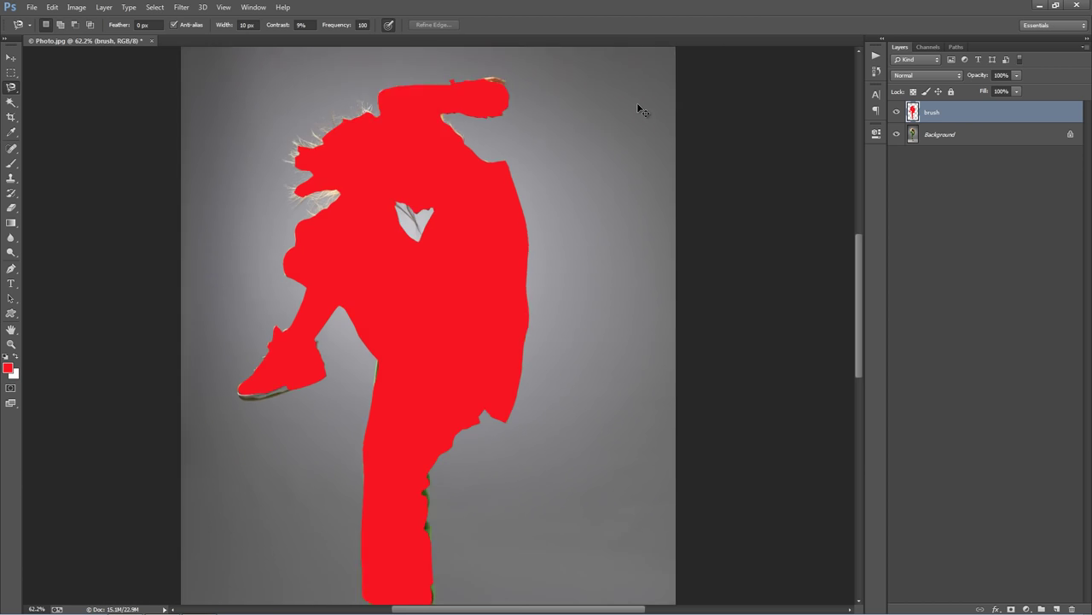
{"action": "key", "text": "ctrl+0"}
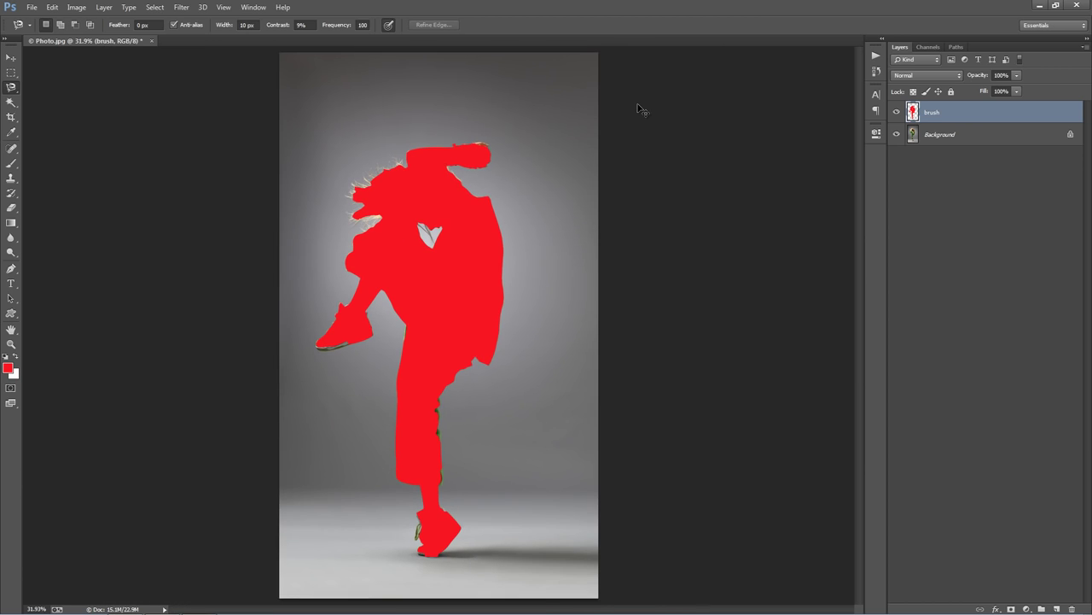
{"action": "key", "text": "ctrl+plus"}
{"action": "key", "text": "v"}
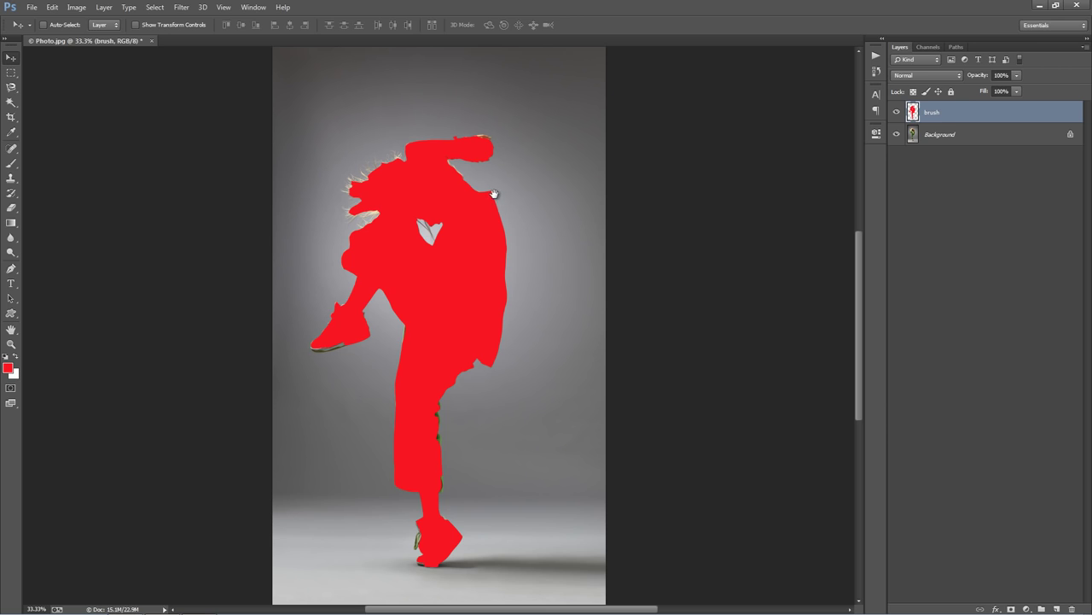
{"action": "left_click_drag", "start_coordinate": [497, 202], "coordinate": [491, 196]}
{"action": "key", "text": "ctrl+0"}
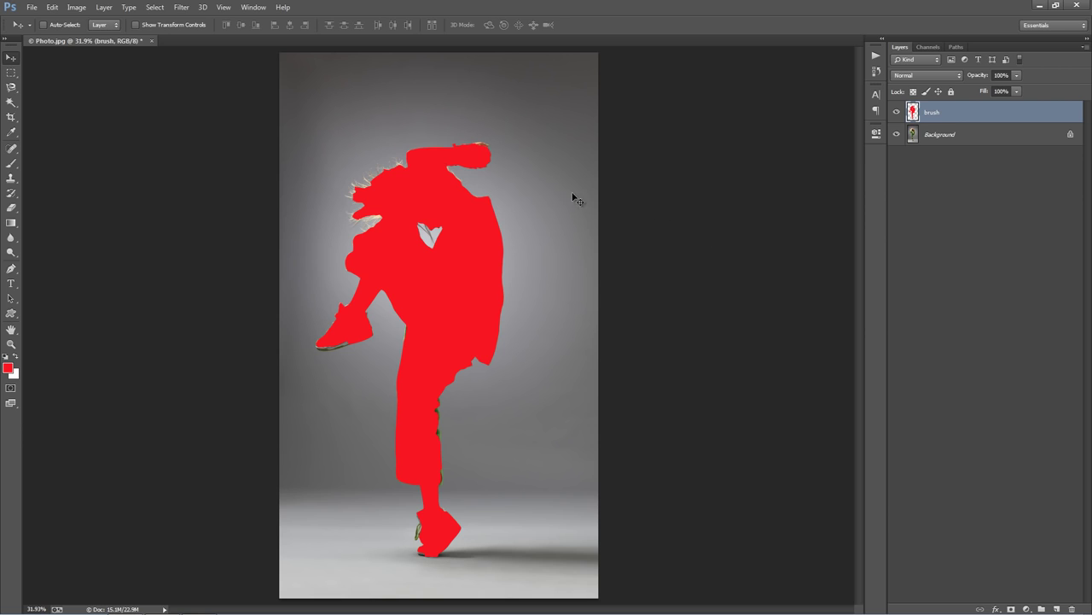
Step: Extend the canvas width by 1000 pixels relative to the current size, anchored so the new space is added on the photo's right side
{"action": "left_click", "coordinate": [75, 7]}
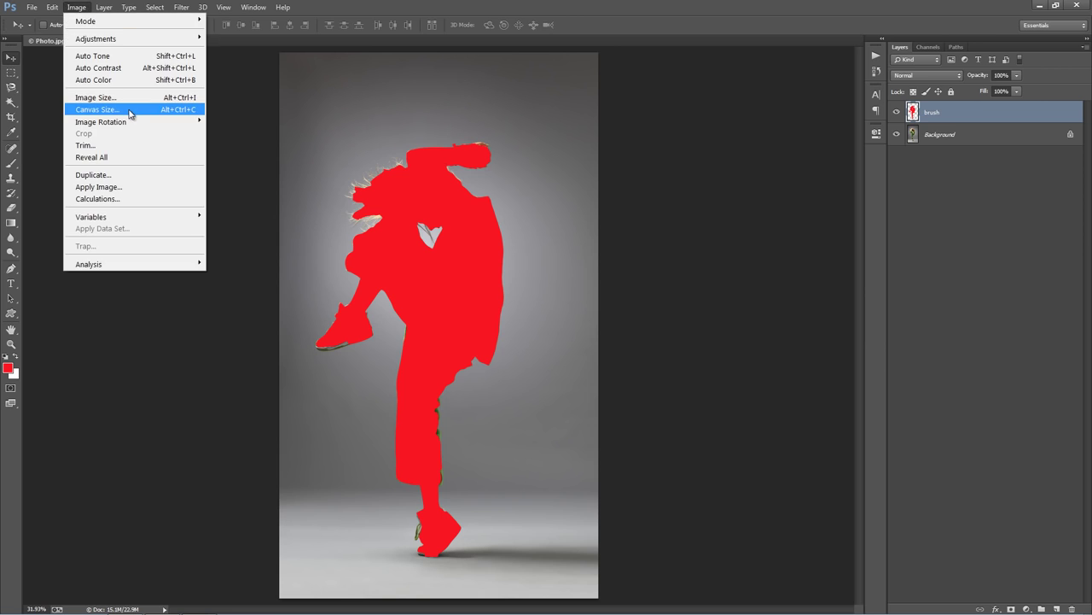
{"action": "left_click", "coordinate": [129, 112]}
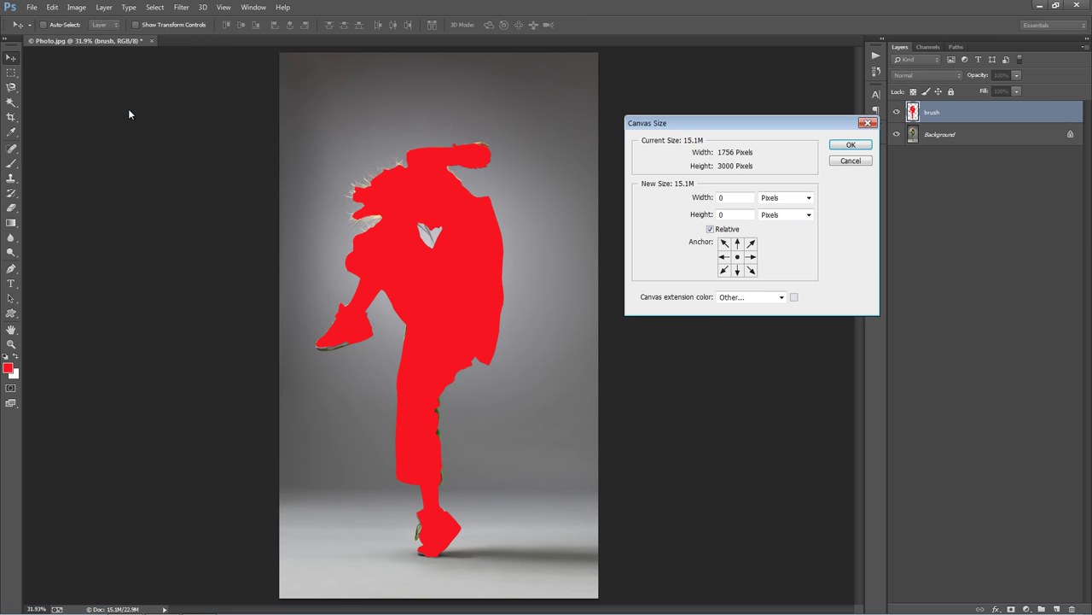
{"action": "left_click", "coordinate": [723, 259]}
{"action": "double_click", "coordinate": [741, 198]}
{"action": "type", "text": "1000"}
{"action": "key", "text": "Return"}
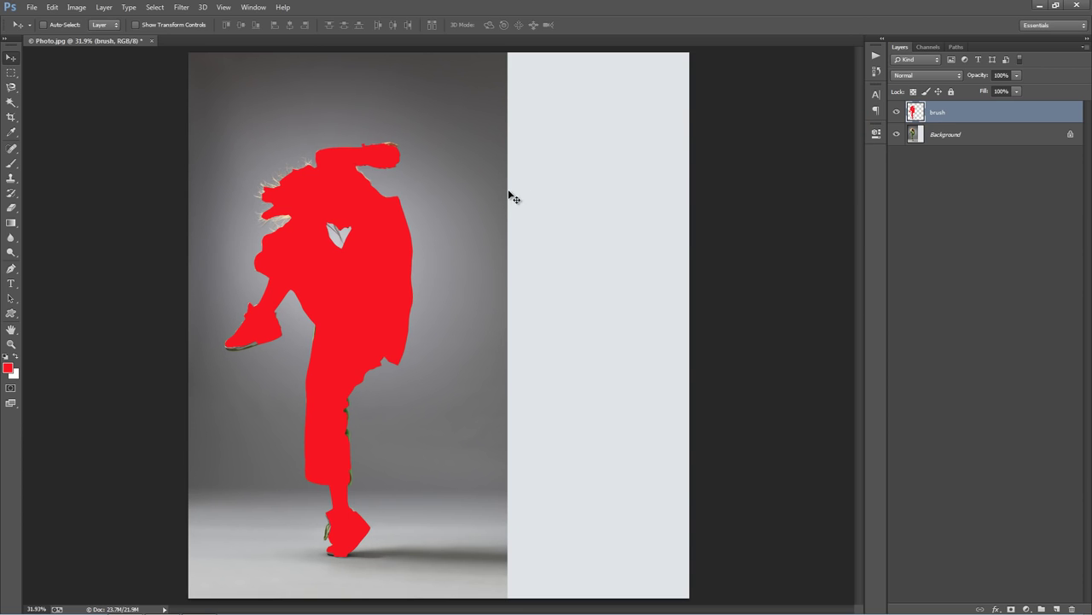
Step: Select a full-height strip of the Background layer beside the blank area, stretch it across the added canvas, and deselect
{"action": "left_click", "coordinate": [960, 142]}
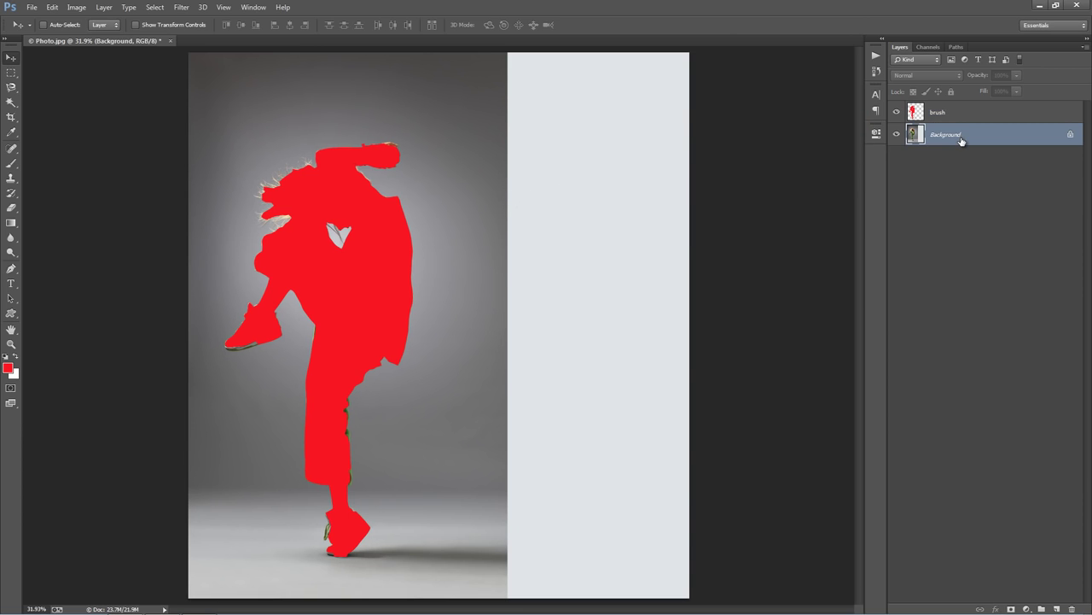
{"action": "key", "text": "m"}
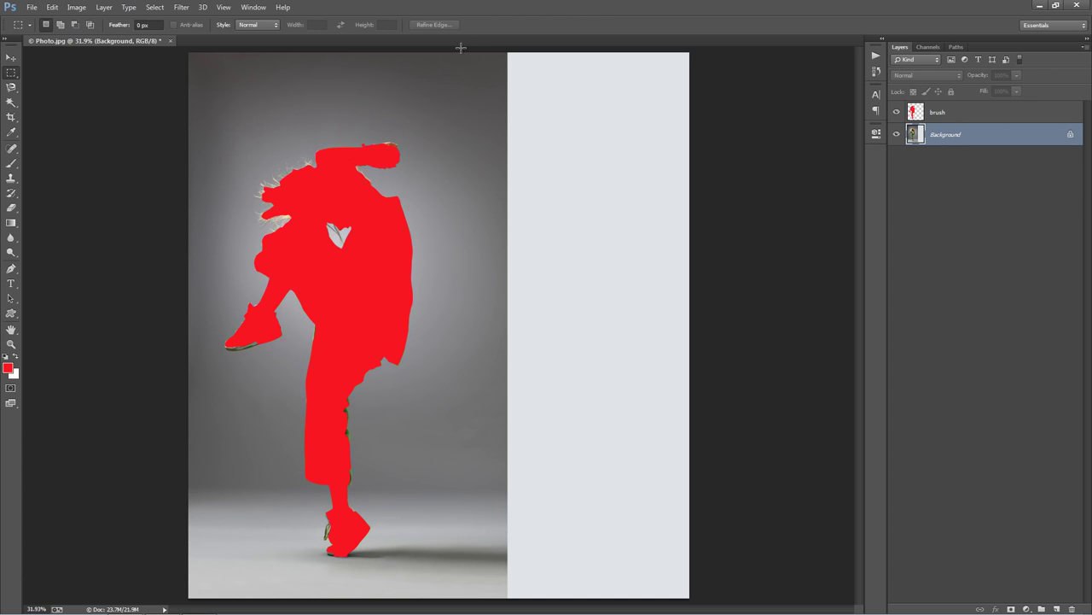
{"action": "left_click_drag", "start_coordinate": [458, 49], "coordinate": [505, 598]}
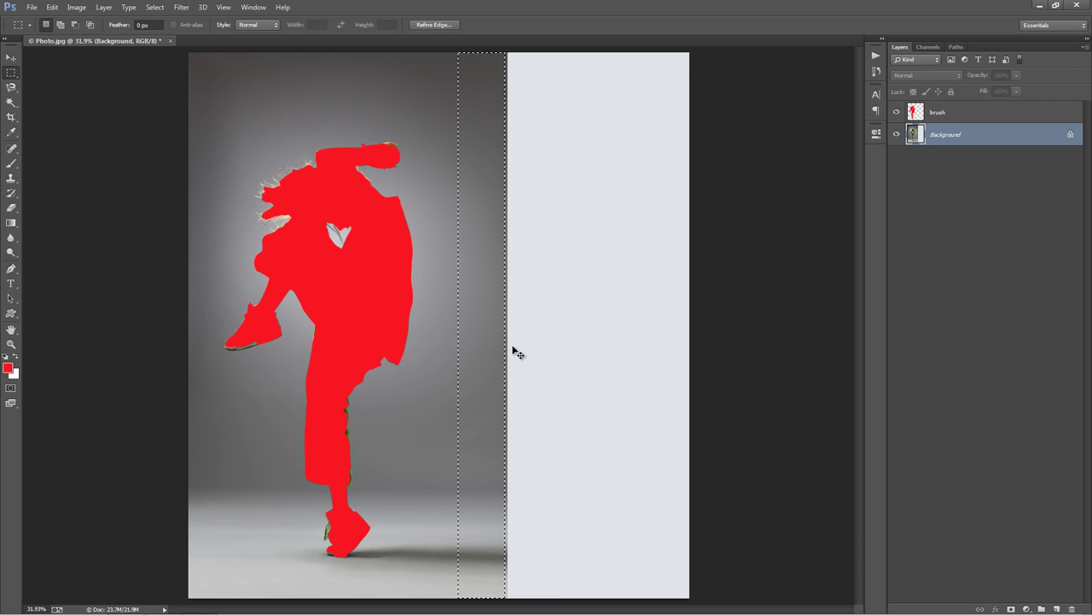
{"action": "key", "text": "ctrl+t"}
{"action": "left_click_drag", "start_coordinate": [507, 325], "coordinate": [707, 334]}
{"action": "key", "text": "Return"}
{"action": "key", "text": "ctrl+d"}
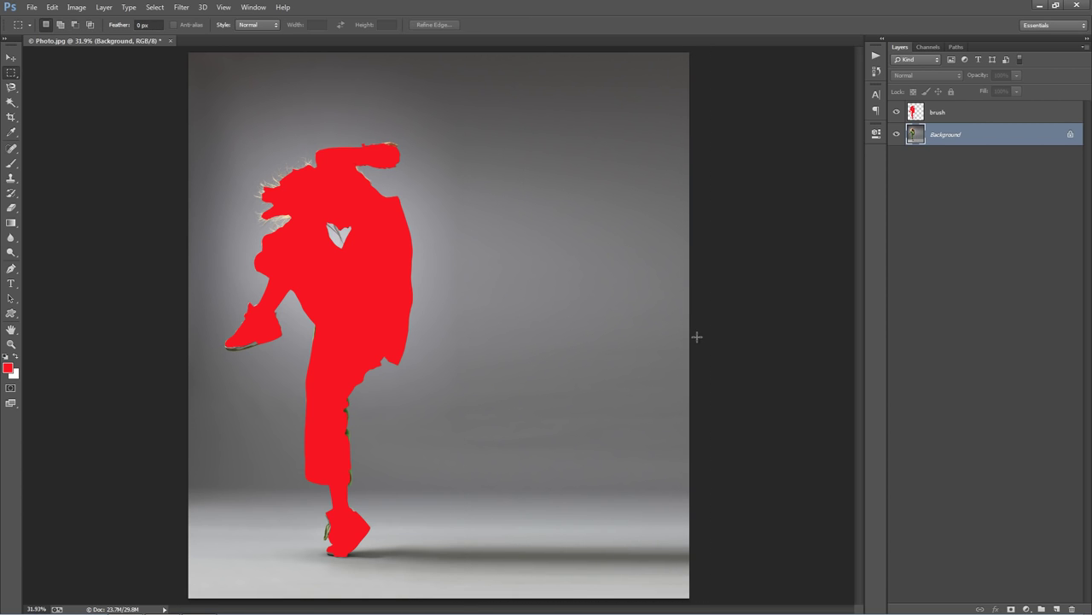
{"action": "key", "text": "v"}
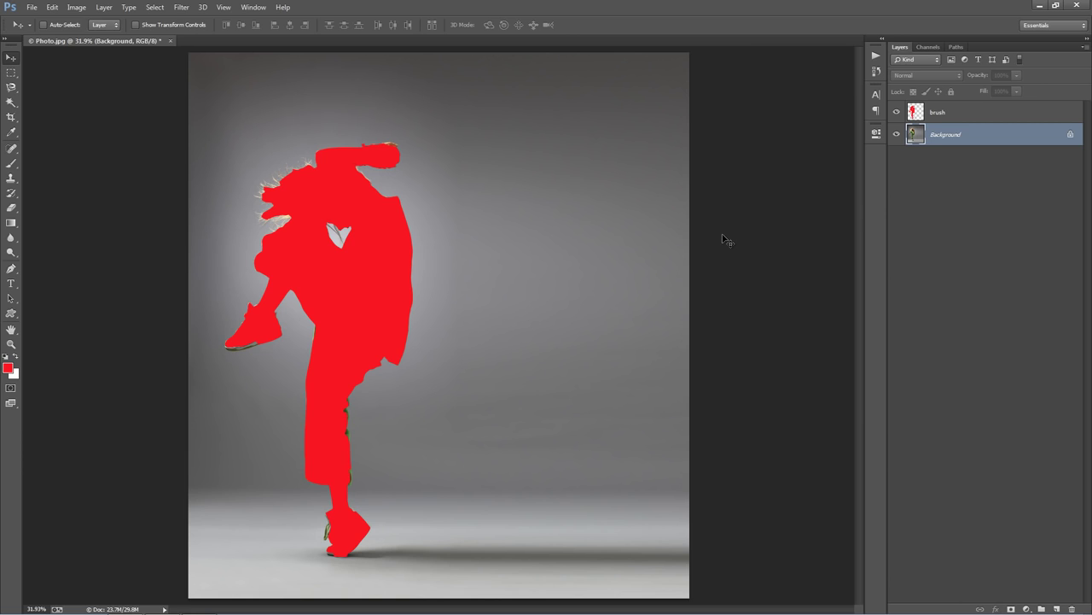
Step: Display the Actions and load the Pixelated.atn action set from the Pixelated folder
{"action": "left_click", "coordinate": [255, 7]}
{"action": "left_click", "coordinate": [264, 79]}
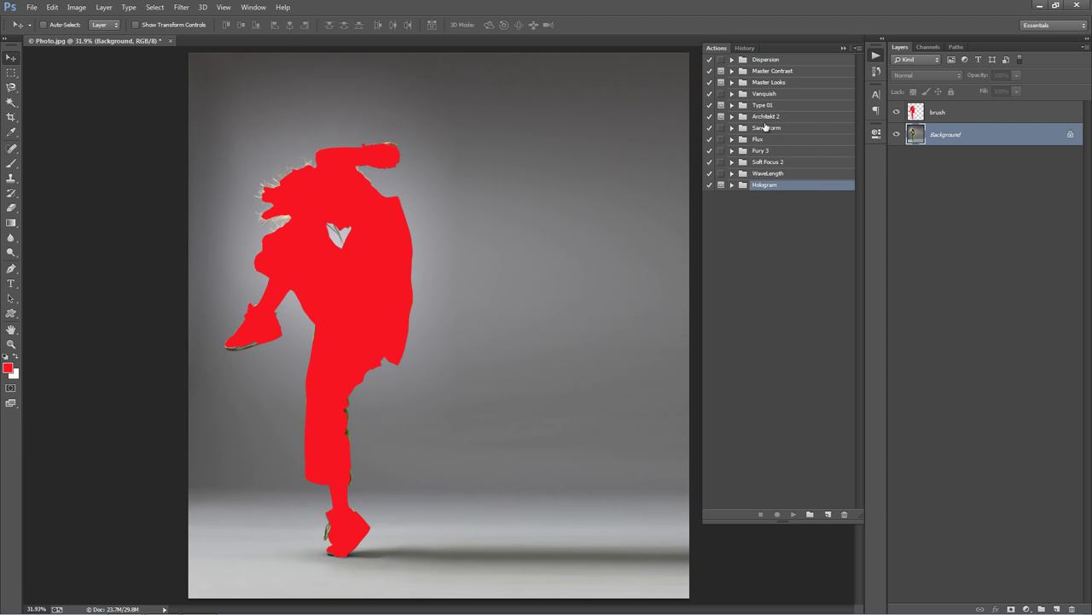
{"action": "left_click", "coordinate": [859, 47]}
{"action": "left_click", "coordinate": [915, 278]}
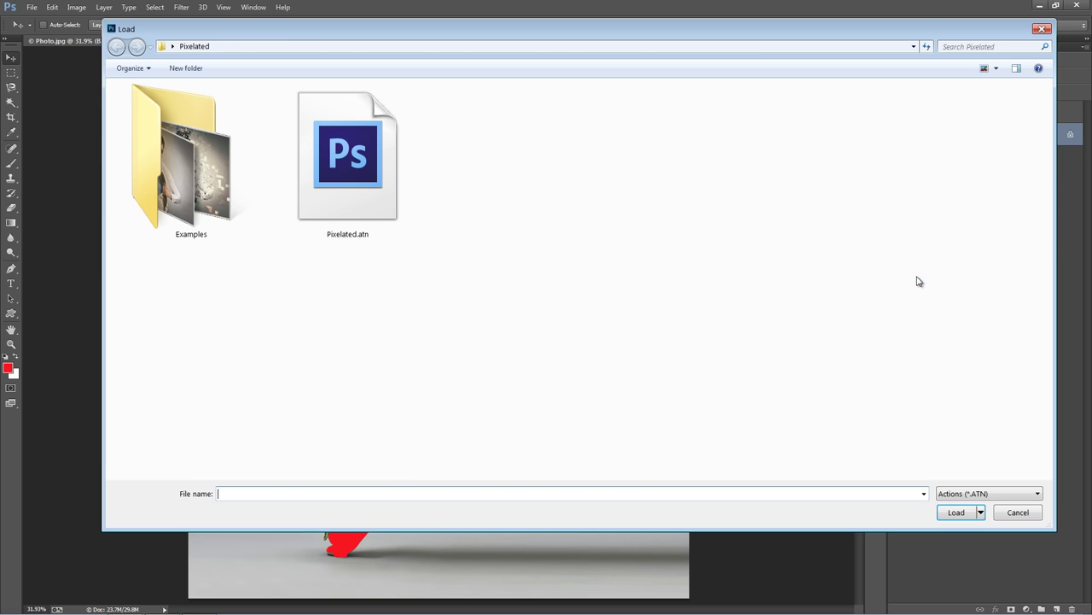
{"action": "double_click", "coordinate": [382, 165]}
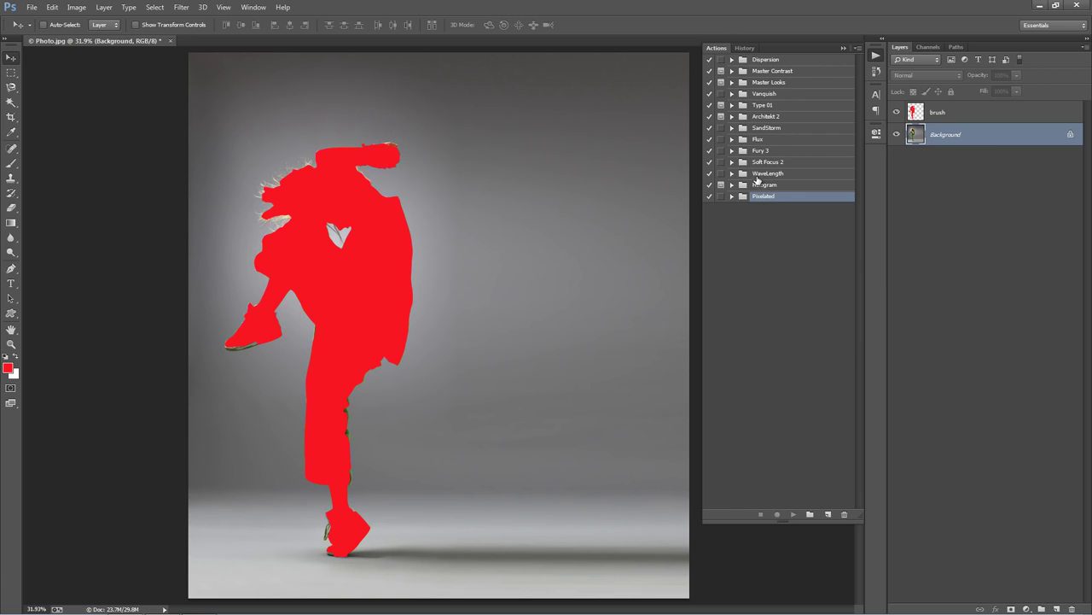
Step: Expand the Pixelated action set, select its RIGHT action and play it on the photo
{"action": "left_click", "coordinate": [732, 197]}
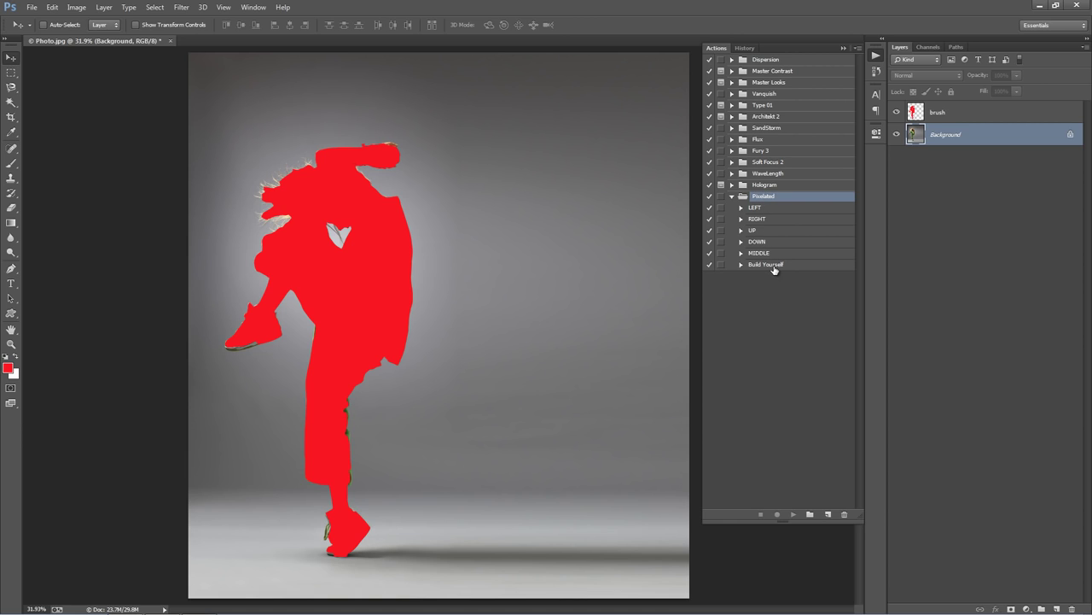
{"action": "left_click", "coordinate": [761, 220]}
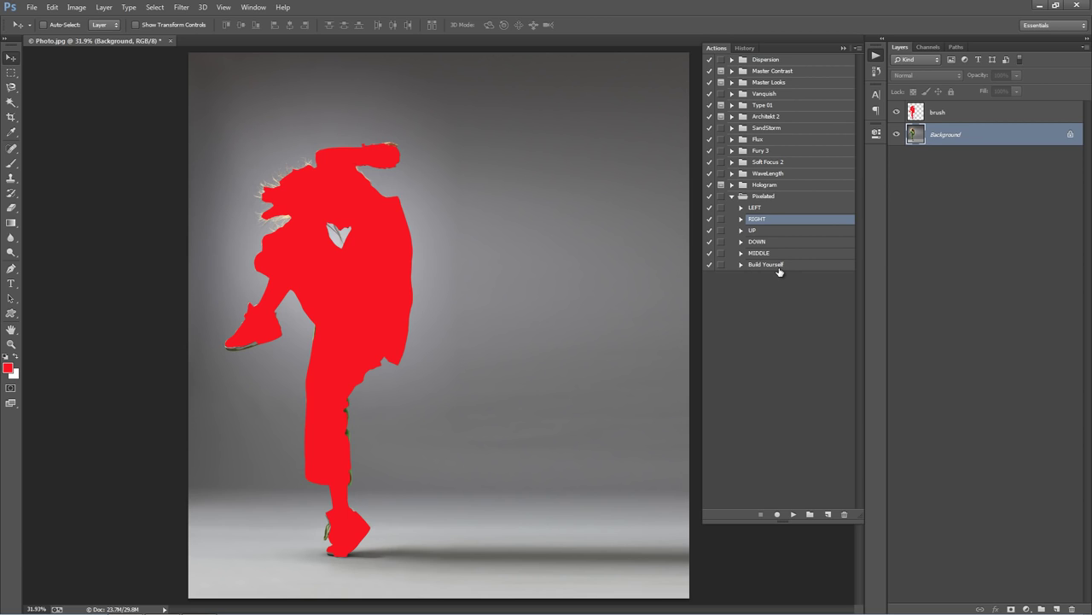
{"action": "left_click", "coordinate": [741, 219]}
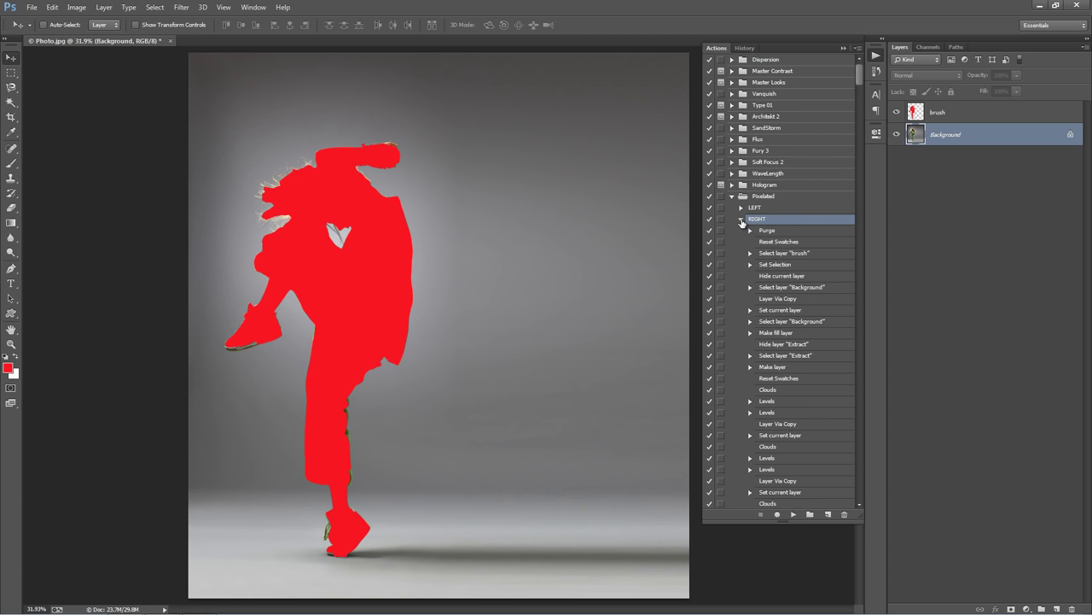
{"action": "left_click", "coordinate": [740, 219]}
{"action": "left_click", "coordinate": [741, 219]}
{"action": "mouse_move", "coordinate": [860, 76]}
{"action": "left_mouse_down"}
{"action": "mouse_move", "coordinate": [855, 152]}
{"action": "mouse_move", "coordinate": [863, 76]}
{"action": "left_mouse_up"}
{"action": "left_click", "coordinate": [794, 514]}
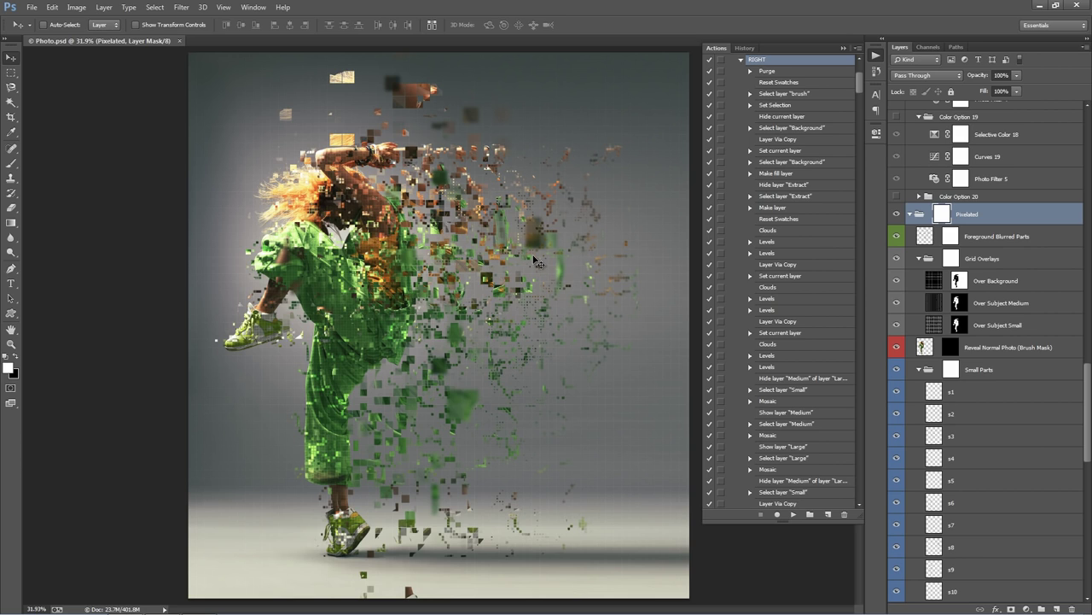
Step: Collapse the RIGHT action and the Pixelated set, and close the list of actions
{"action": "scroll", "coordinate": [812, 243], "scroll_direction": "up", "scroll_amount": 2}
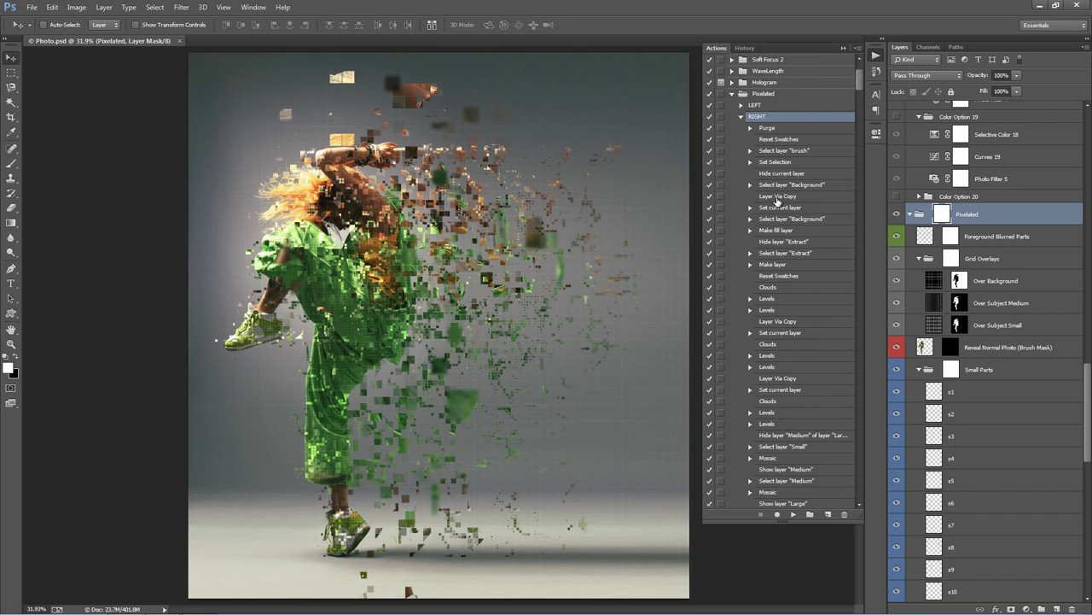
{"action": "left_click", "coordinate": [741, 116]}
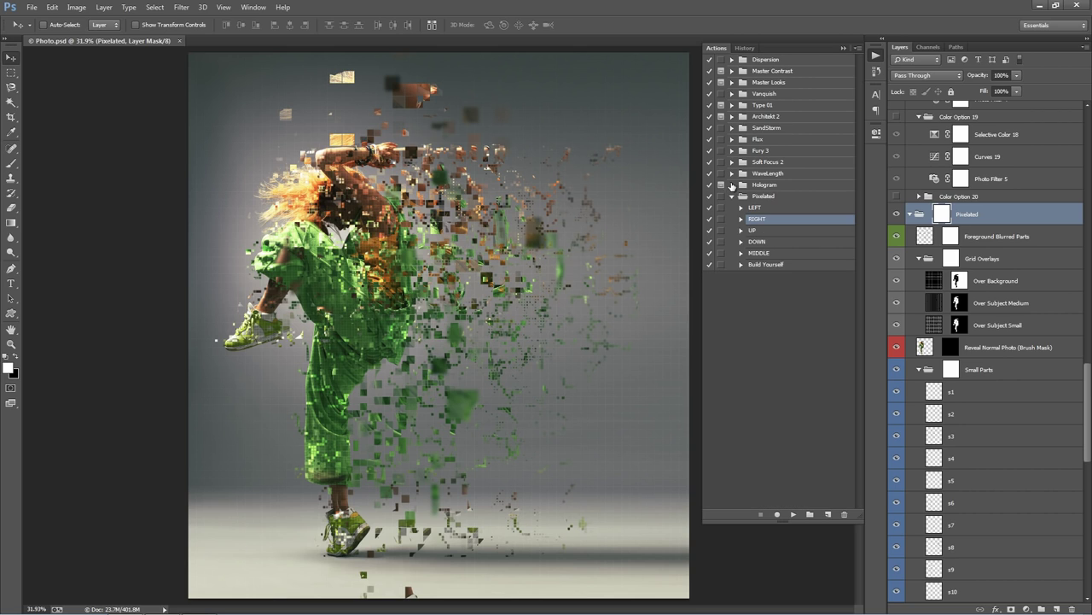
{"action": "left_click", "coordinate": [731, 196]}
{"action": "left_click", "coordinate": [844, 48]}
Step: Collapse all layer groups at once, including the Pixelated and Adjustments groups, to tidy the layer stack
{"action": "scroll", "coordinate": [941, 324], "scroll_direction": "up", "scroll_amount": 2}
{"action": "scroll", "coordinate": [943, 328], "scroll_direction": "up", "scroll_amount": 3}
{"action": "scroll", "coordinate": [943, 327], "scroll_direction": "down", "scroll_amount": 6}
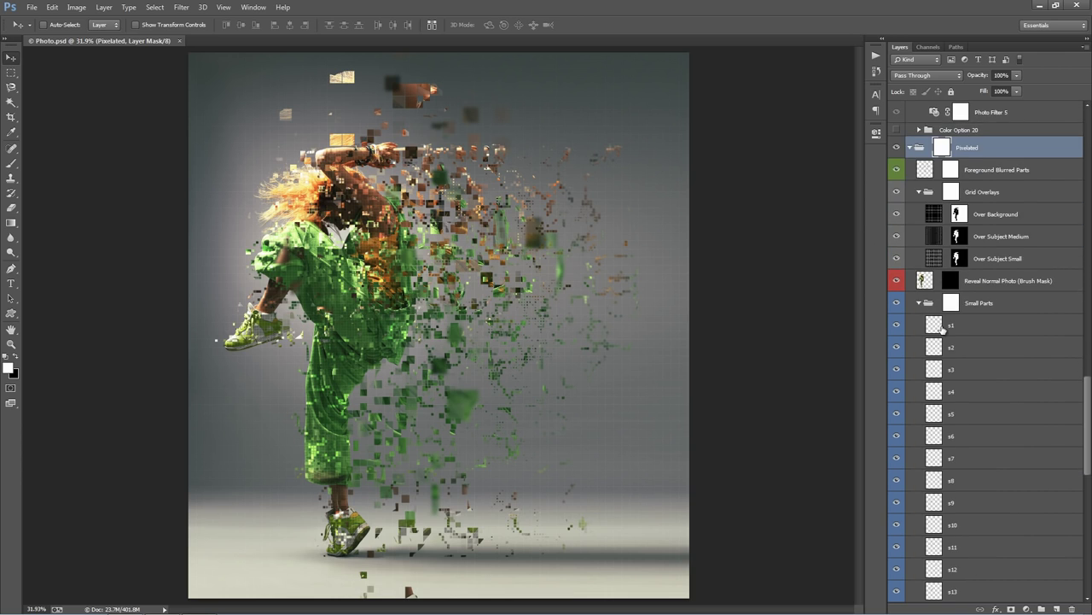
{"action": "scroll", "coordinate": [943, 328], "scroll_direction": "up", "scroll_amount": 3}
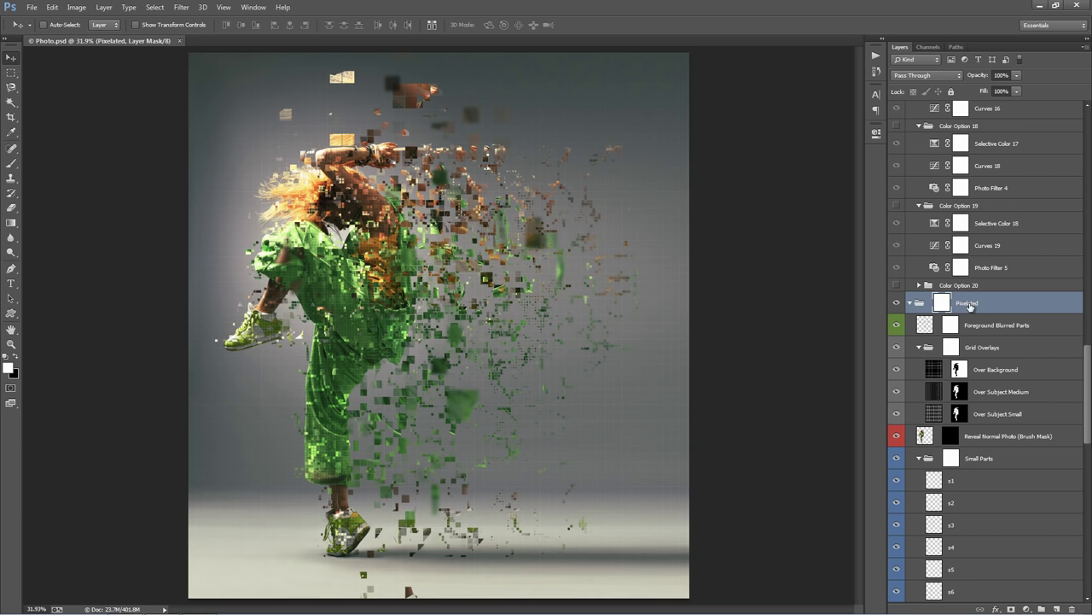
{"action": "mouse_move", "coordinate": [1088, 364]}
{"action": "left_mouse_down"}
{"action": "mouse_move", "coordinate": [1087, 143]}
{"action": "mouse_move", "coordinate": [1082, 448]}
{"action": "mouse_move", "coordinate": [1082, 326]}
{"action": "mouse_move", "coordinate": [1082, 380]}
{"action": "left_mouse_up"}
{"action": "left_click_drag", "start_coordinate": [929, 293], "coordinate": [930, 296]}
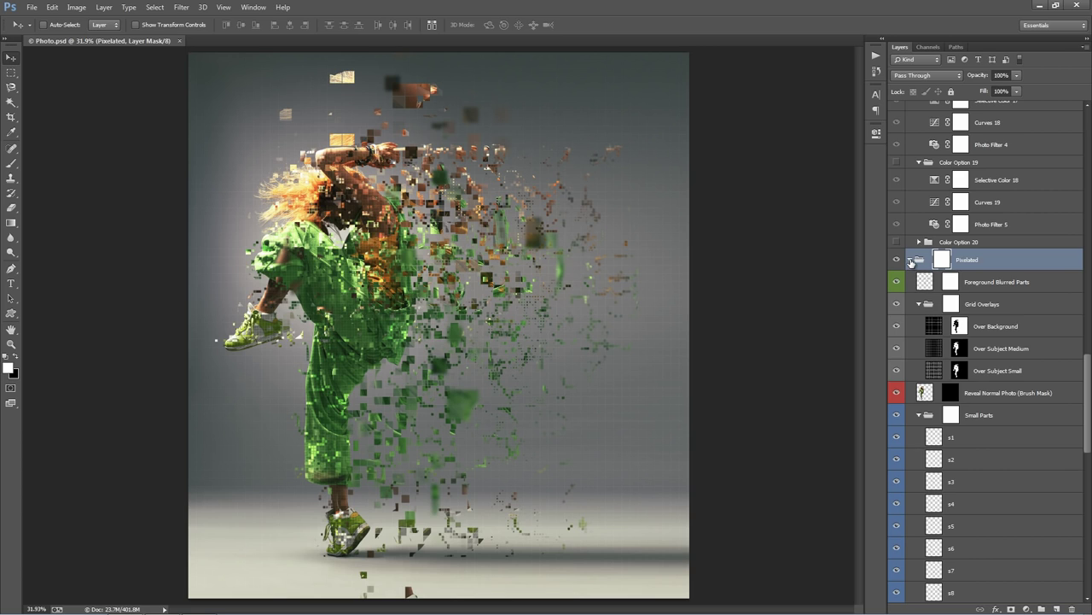
{"action": "left_click", "coordinate": [911, 260], "text": "ctrl"}
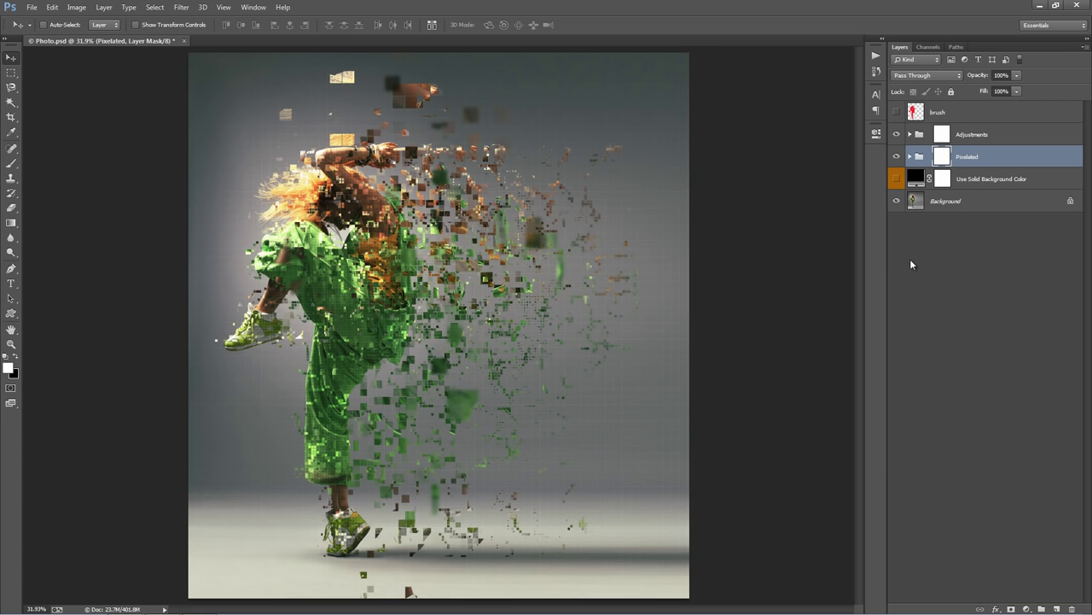
Step: Expand and collapse the Pixelated and Adjustments groups to look over the layers and color options inside them
{"action": "left_click", "coordinate": [910, 157]}
{"action": "left_click", "coordinate": [910, 157]}
{"action": "left_click", "coordinate": [911, 134]}
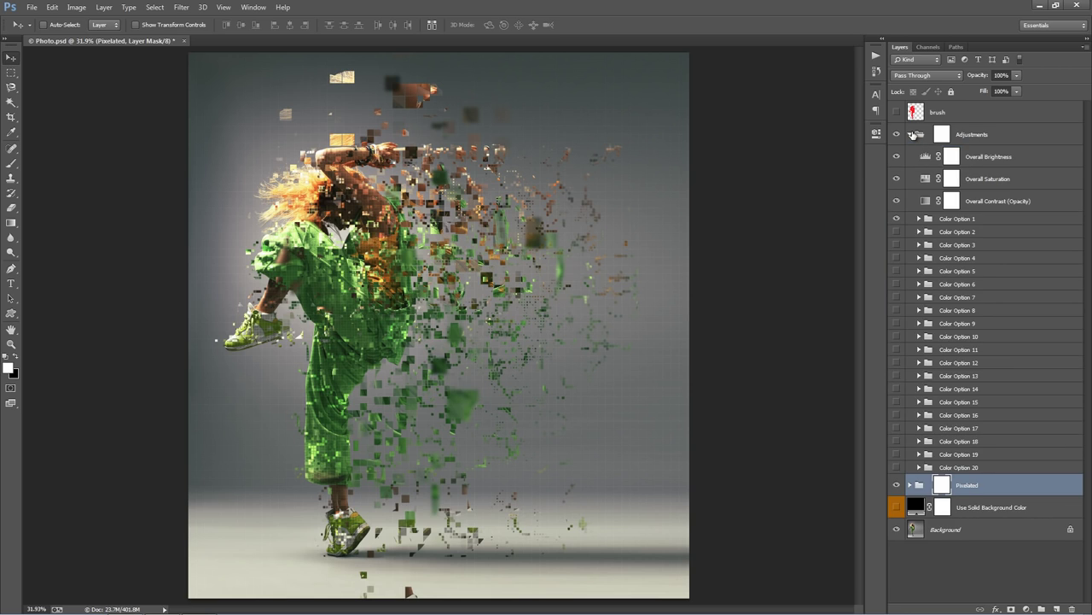
{"action": "left_click", "coordinate": [911, 134]}
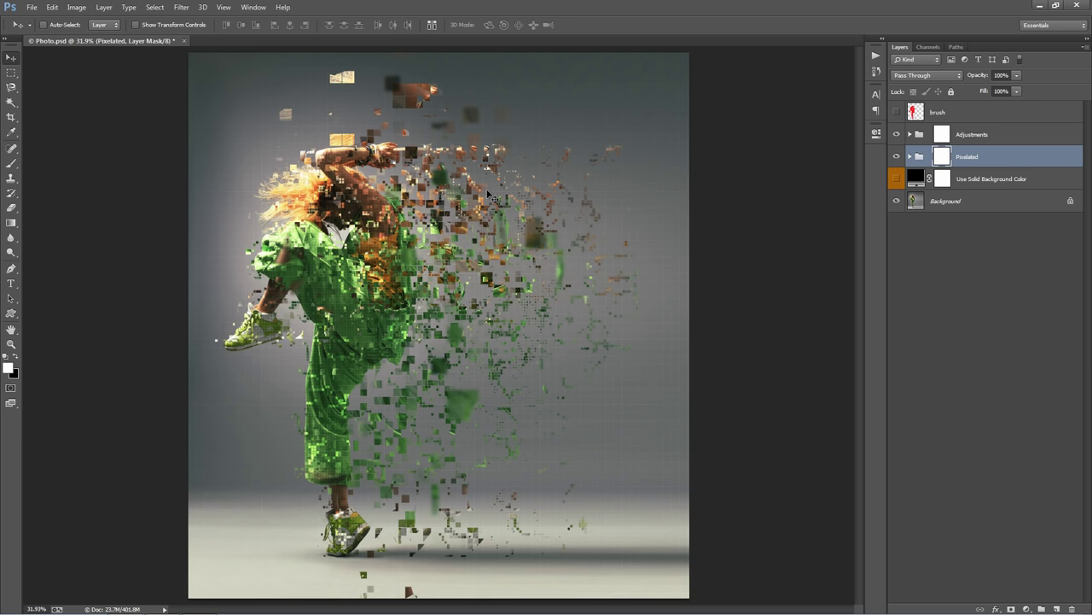
Step: Try deleting the Adjustments and Pixelated groups and the Use Solid Background Color layer, toggle the brush layer's visibility, and undo the deletion
{"action": "left_click", "coordinate": [975, 142]}
{"action": "left_click", "coordinate": [987, 181], "text": "shift"}
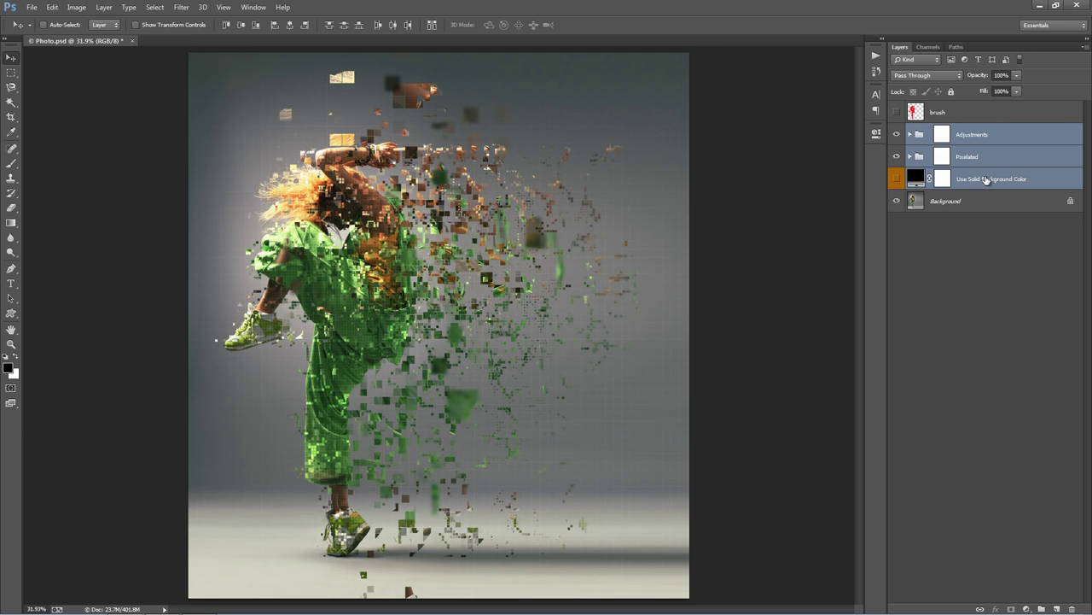
{"action": "key", "text": "Delete"}
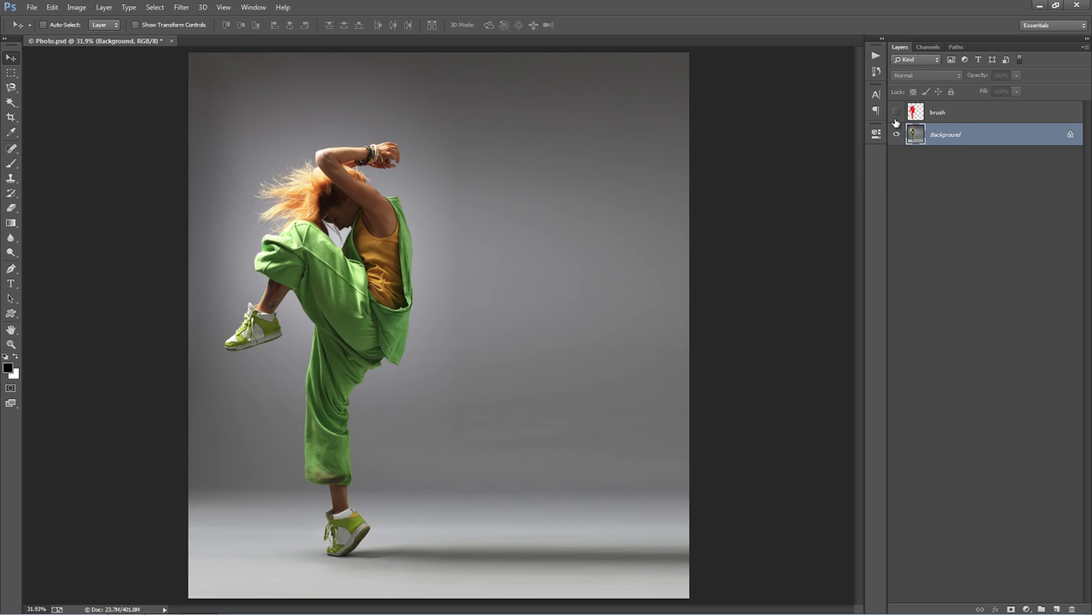
{"action": "left_click", "coordinate": [897, 113]}
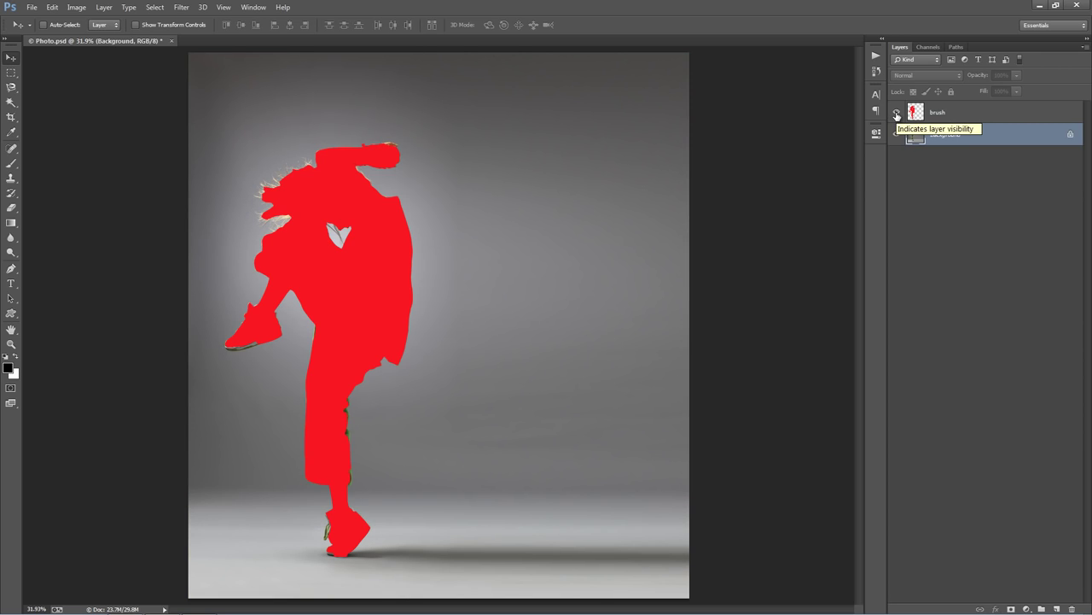
{"action": "left_click", "coordinate": [896, 113]}
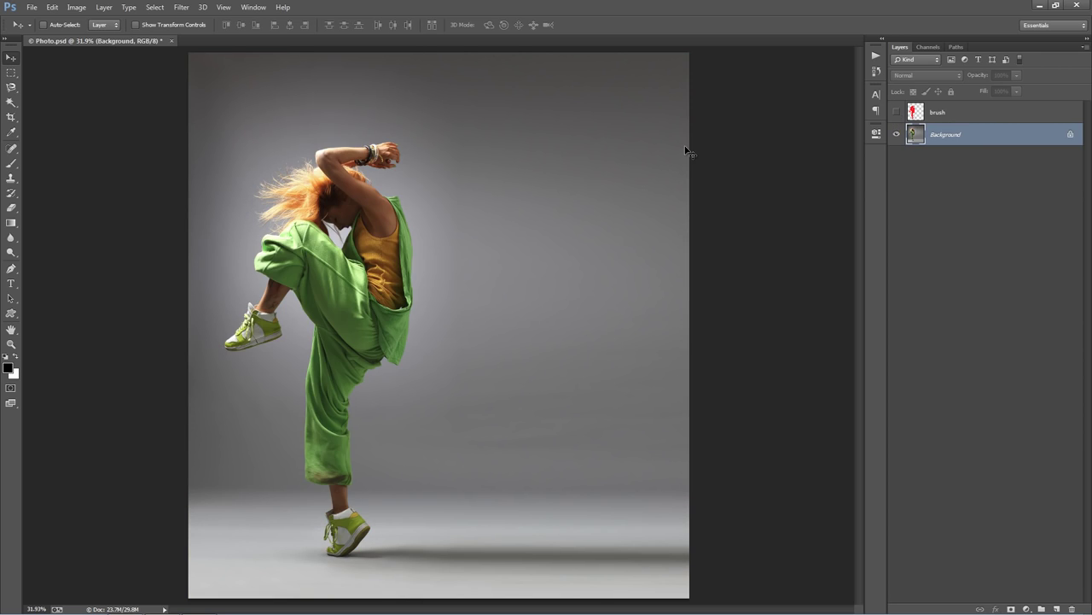
{"action": "key", "text": "ctrl+z"}
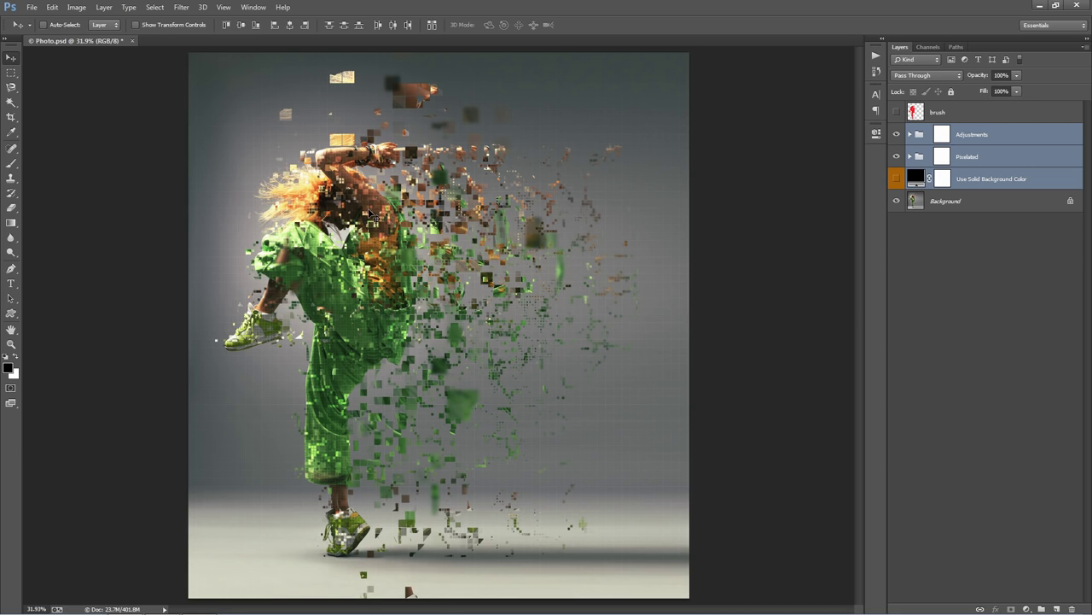